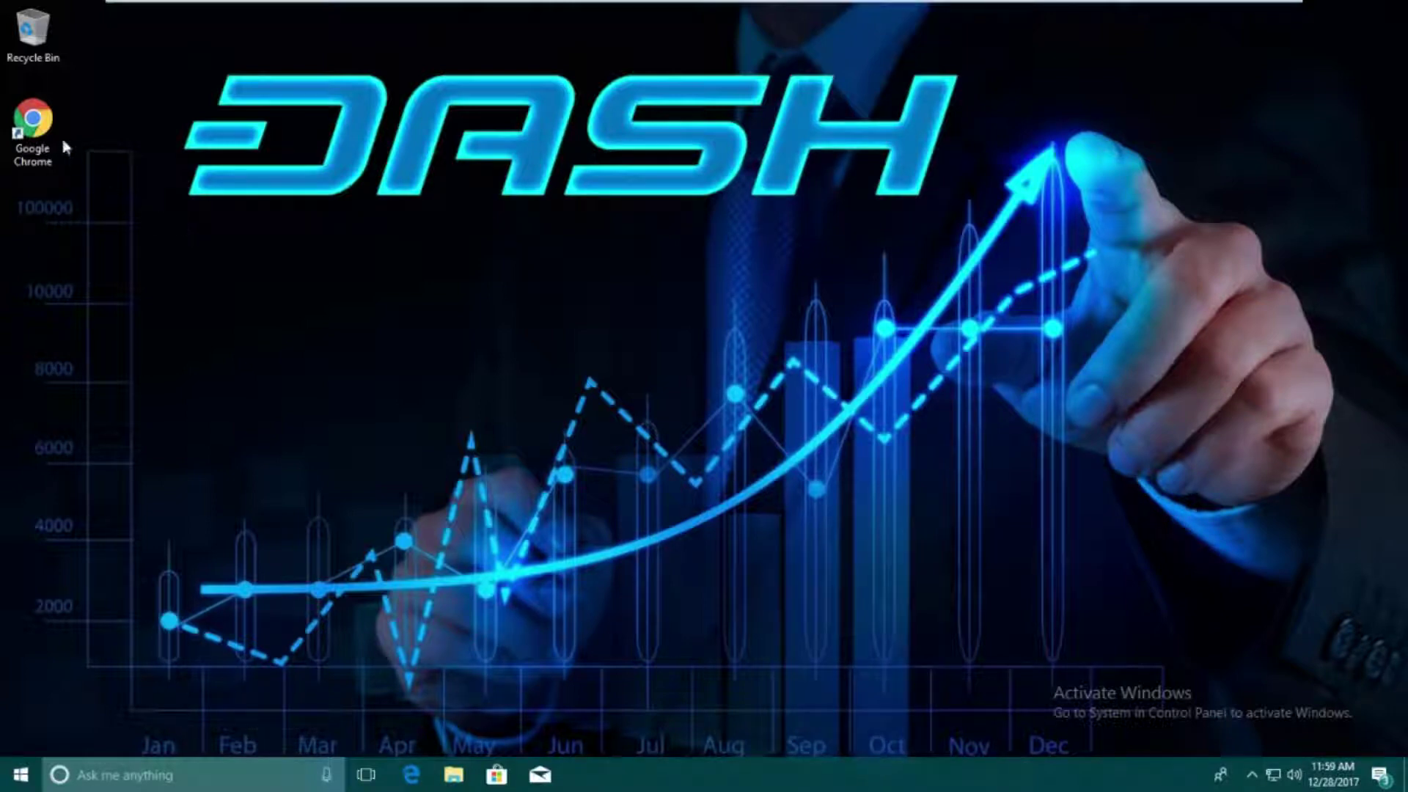
Step: Launch Google Chrome from its desktop shortcut
double_click(51, 113)
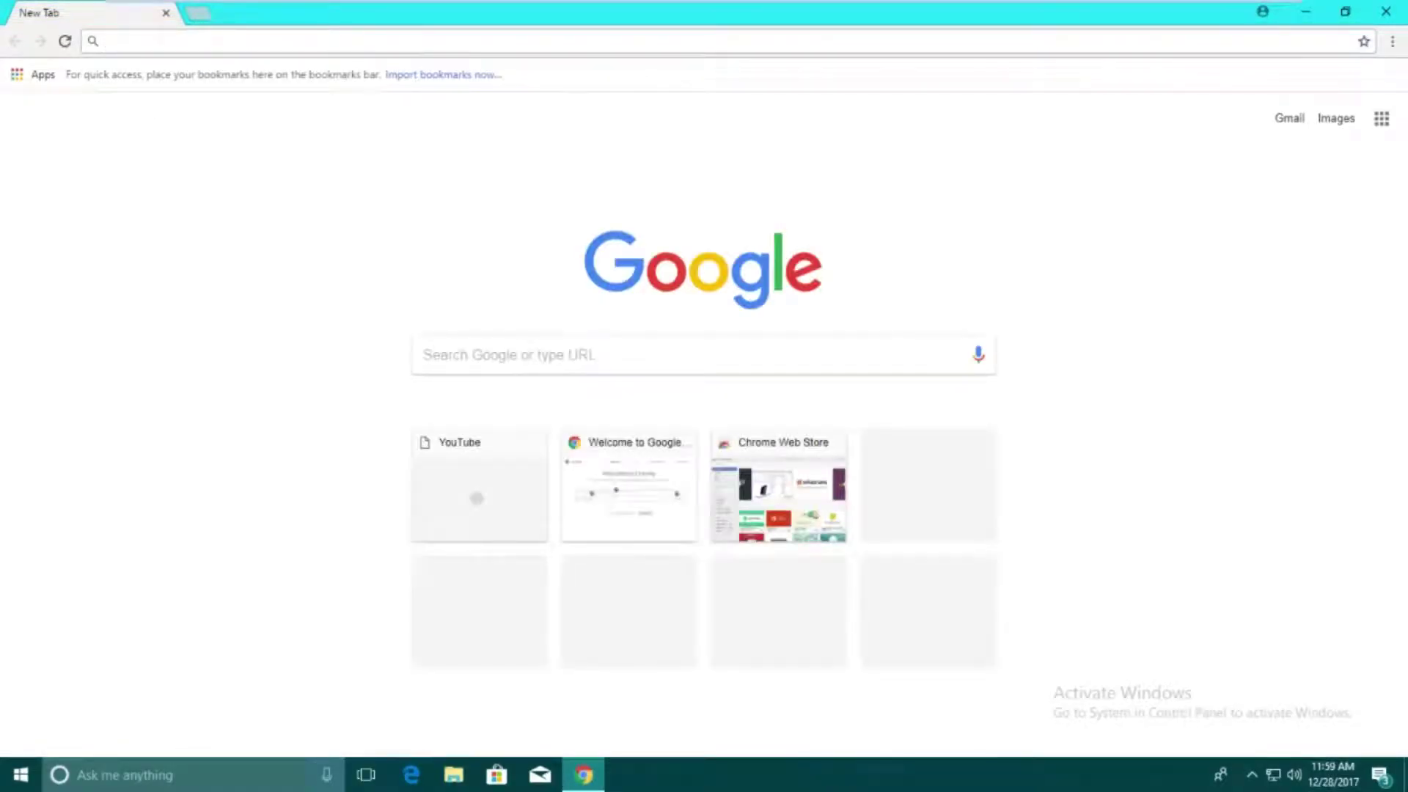
Step: Search Google for 'cyberghost' and open the official CyberGhost VPN site from the top result
type("cyberghost")
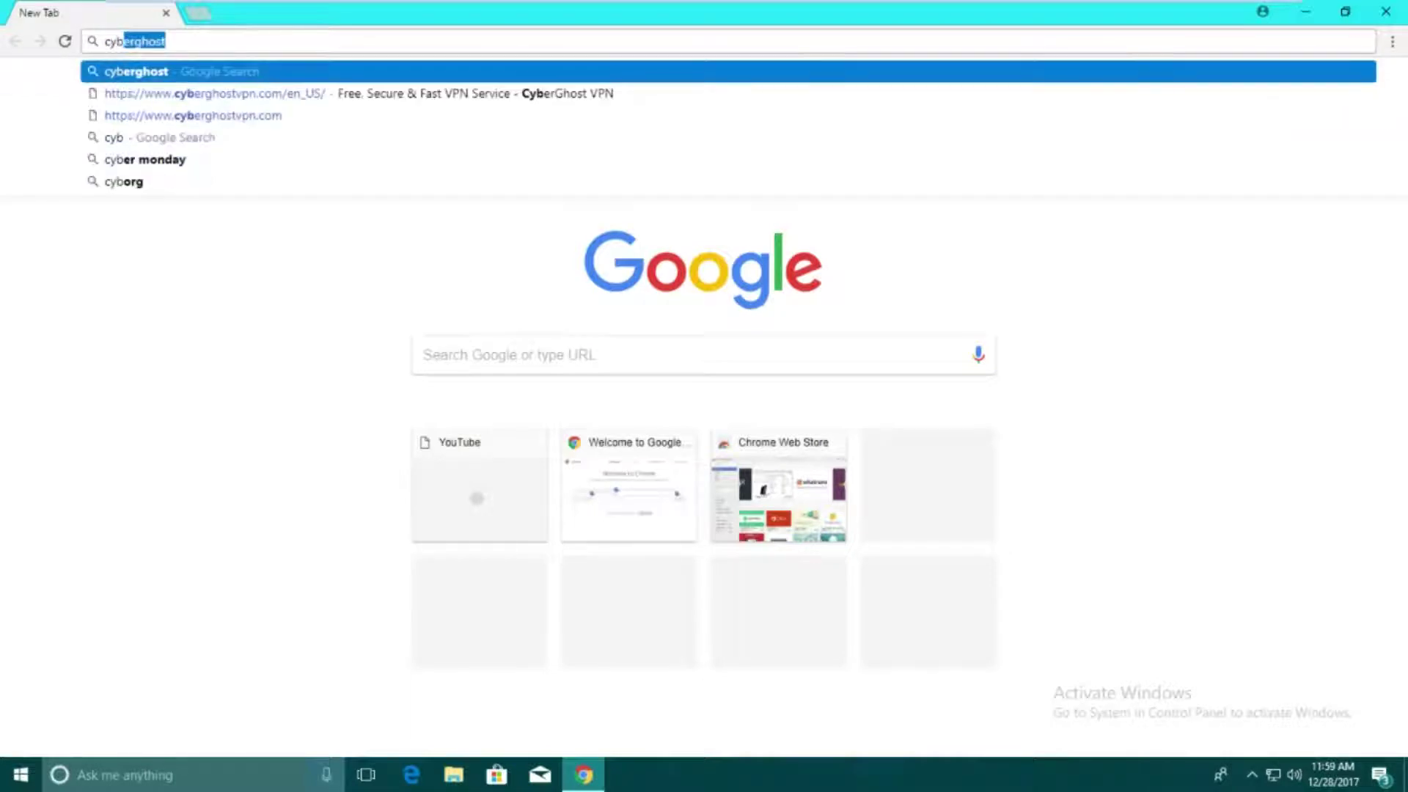
key("Return")
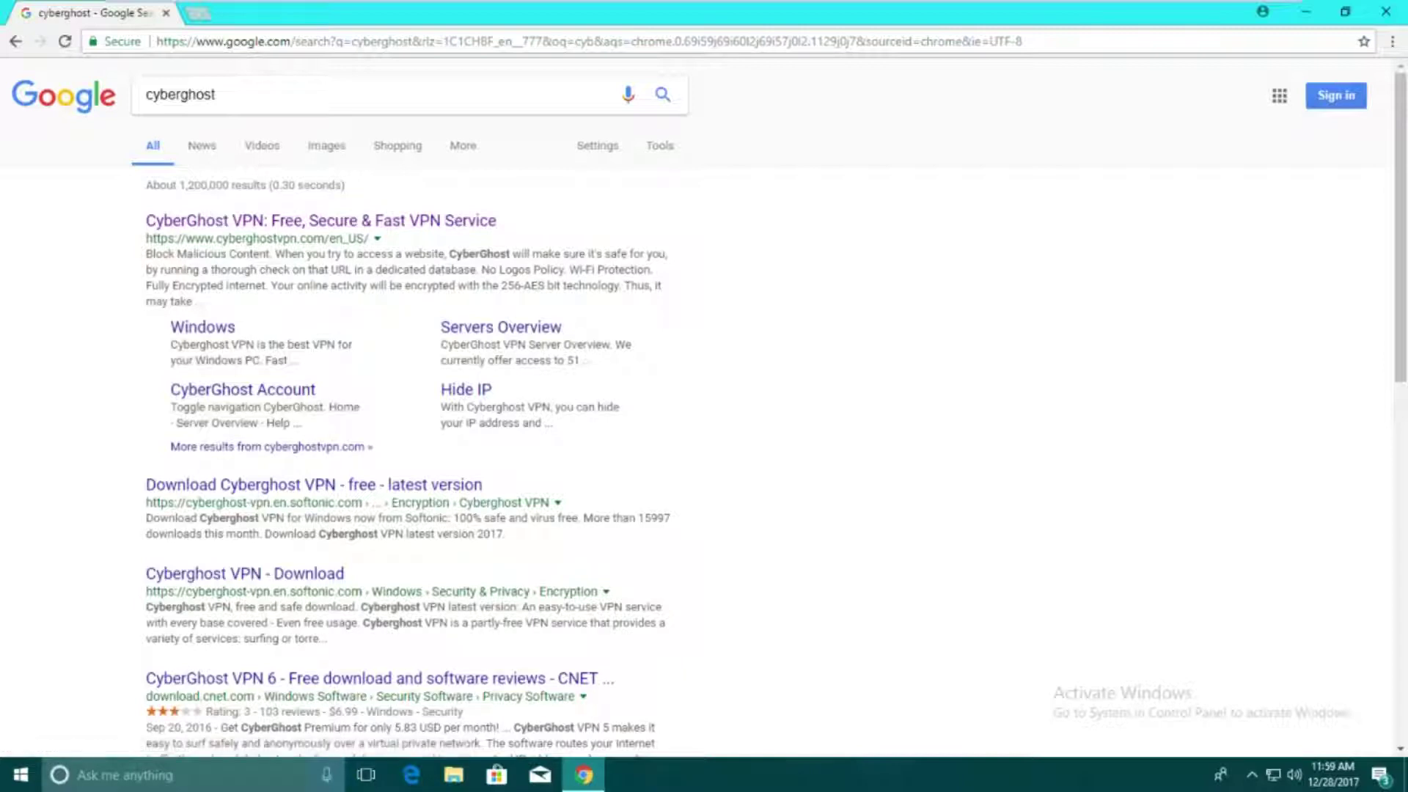
left_click(335, 224)
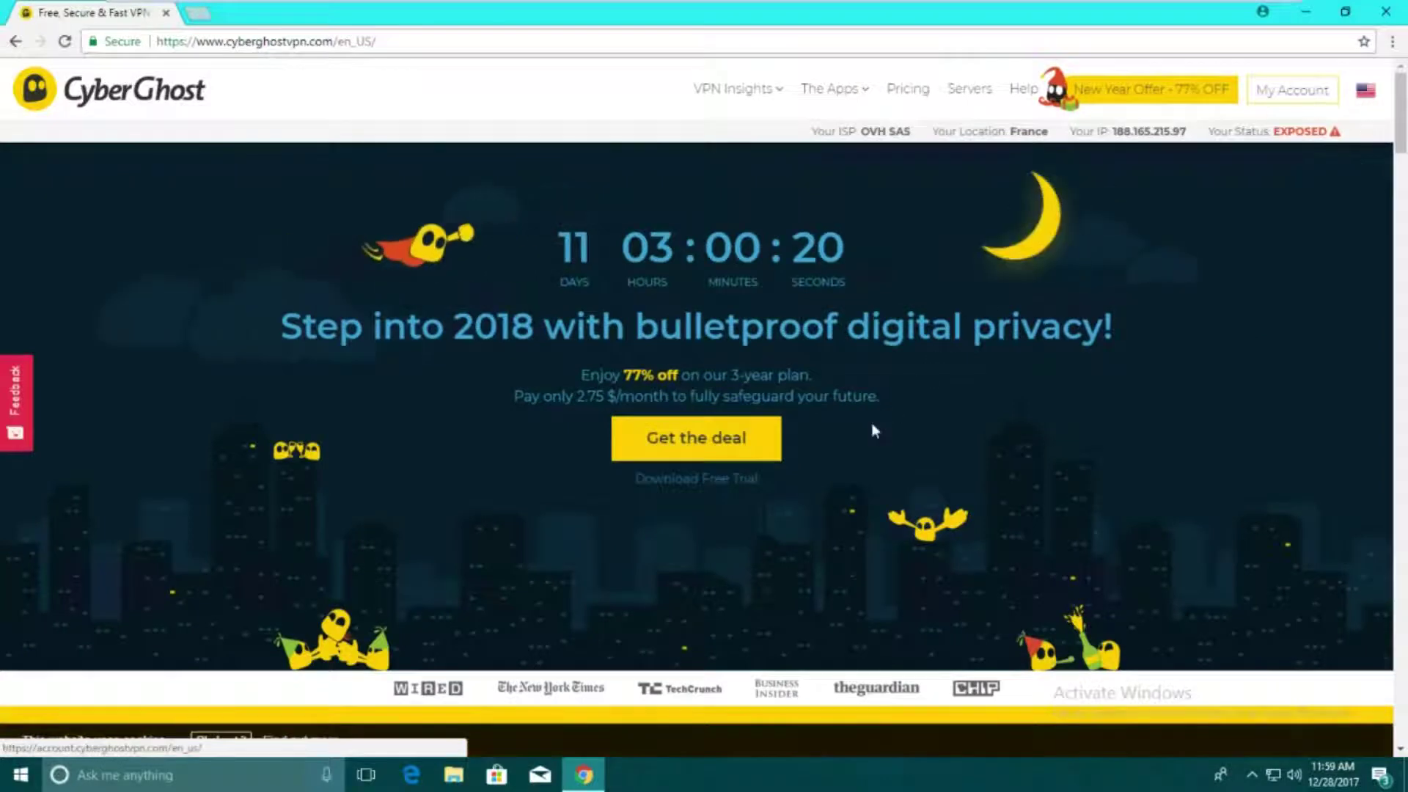
Step: Download the CyberGhost free-trial installer and close the download overlay and countdown promo banner
left_click(689, 479)
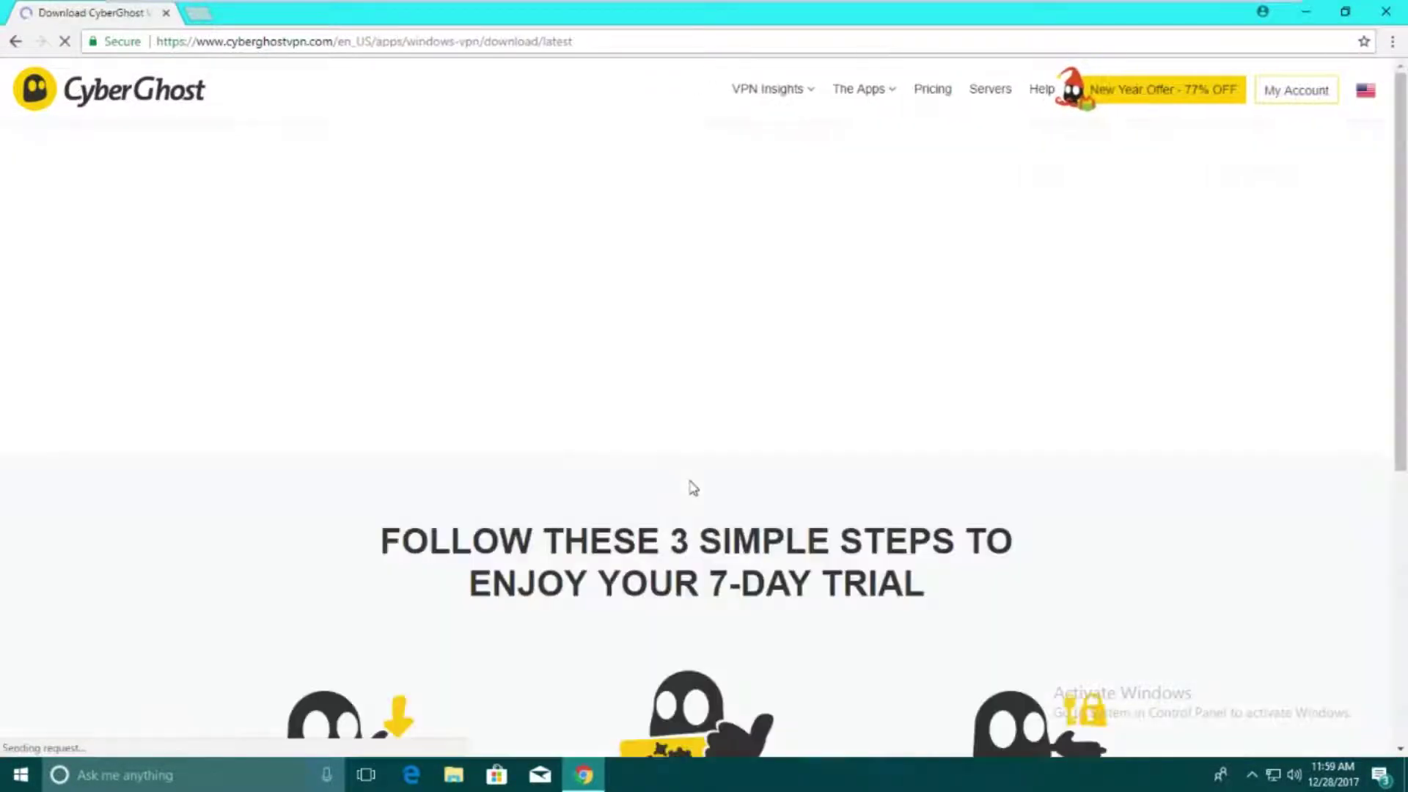
scroll(1316, 293, "down", 4)
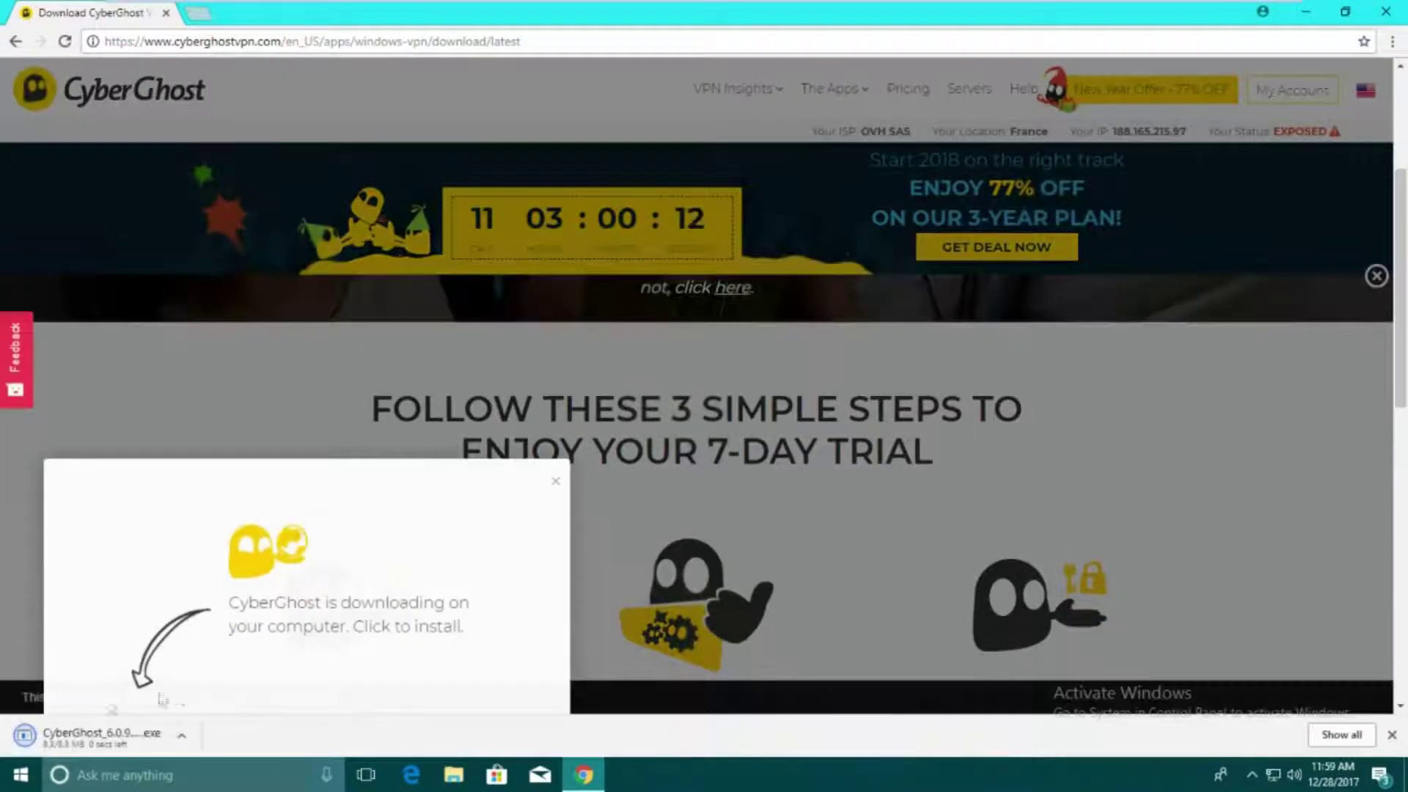
left_click(1376, 276)
left_click(1376, 276)
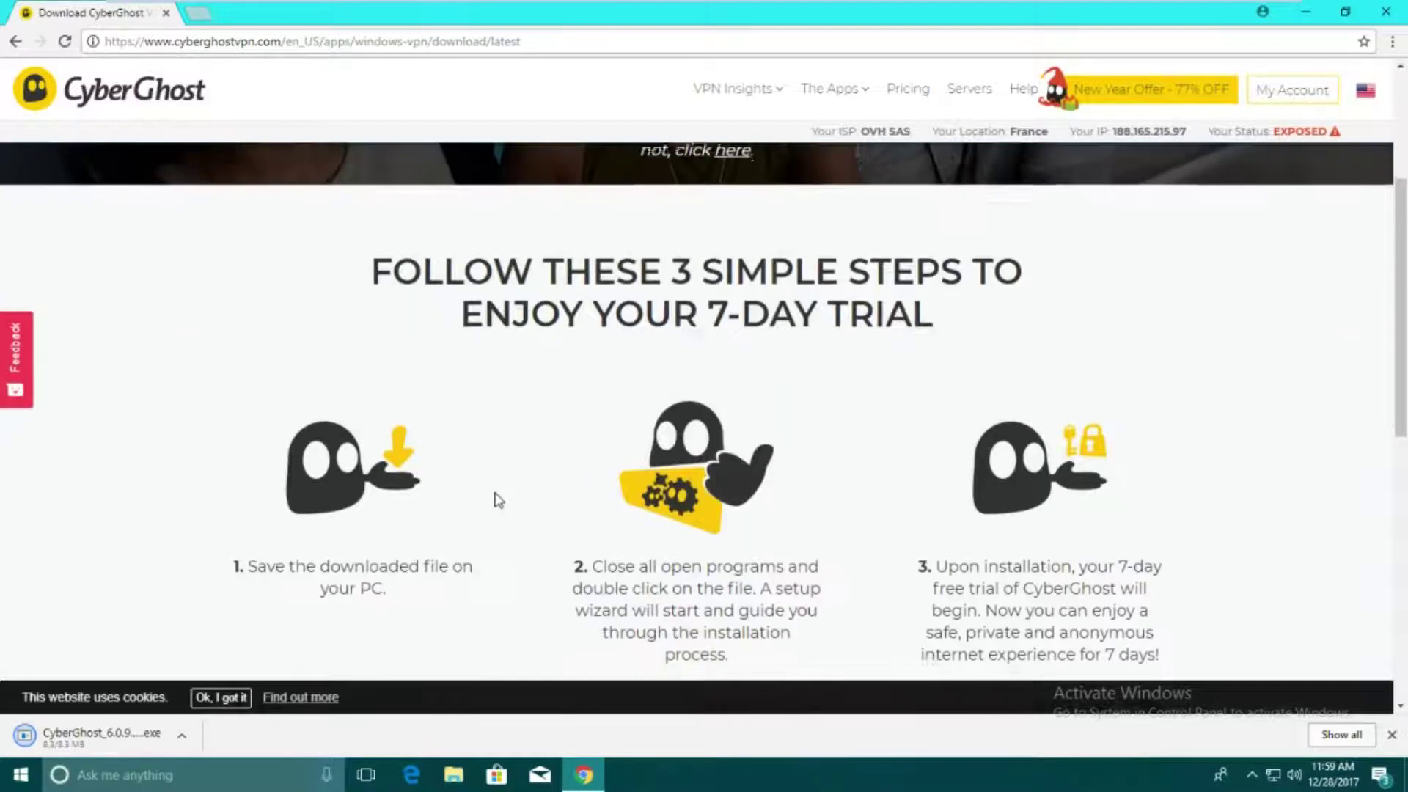
Step: Accept the cookie notice and run the downloaded CyberGhost installer
scroll(623, 378, "down", 1)
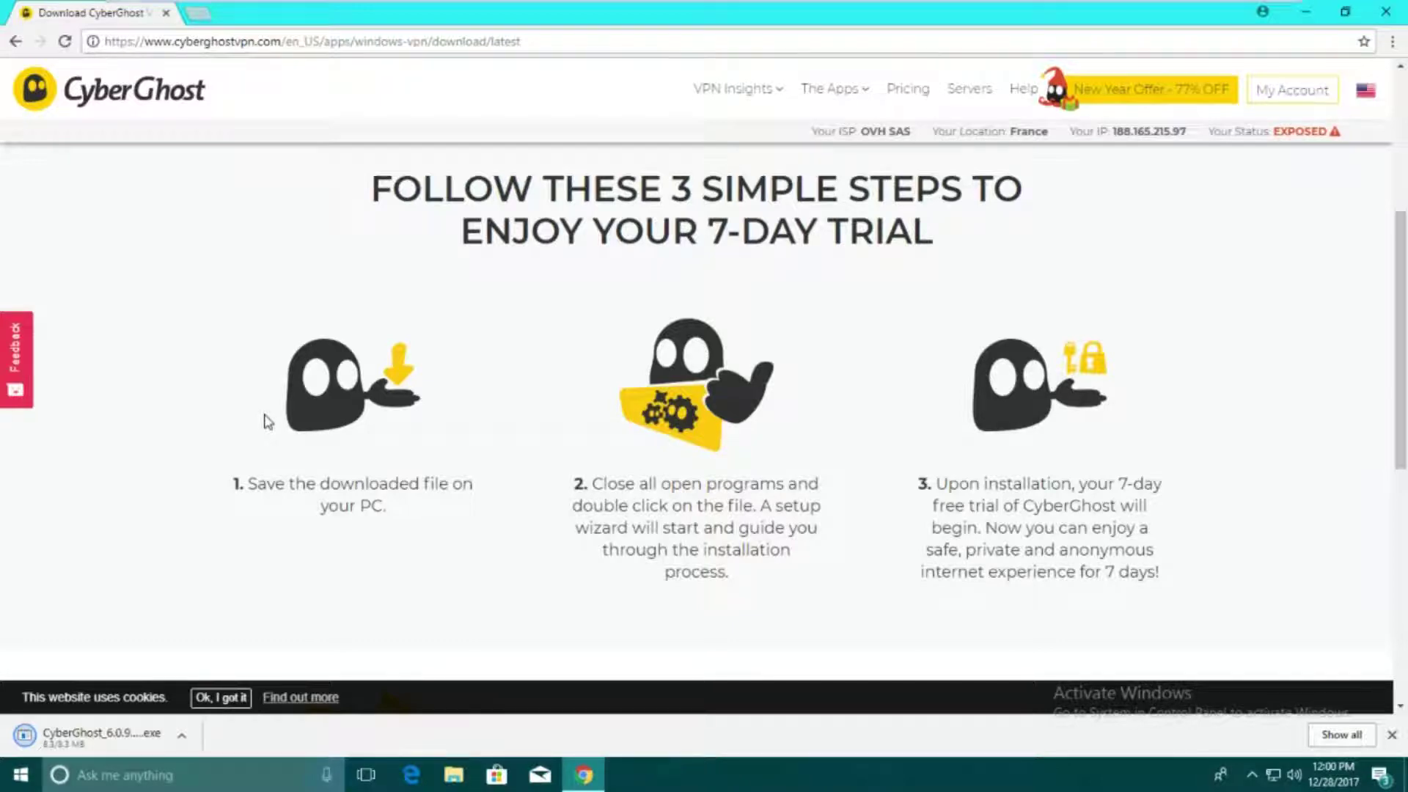
left_click(242, 698)
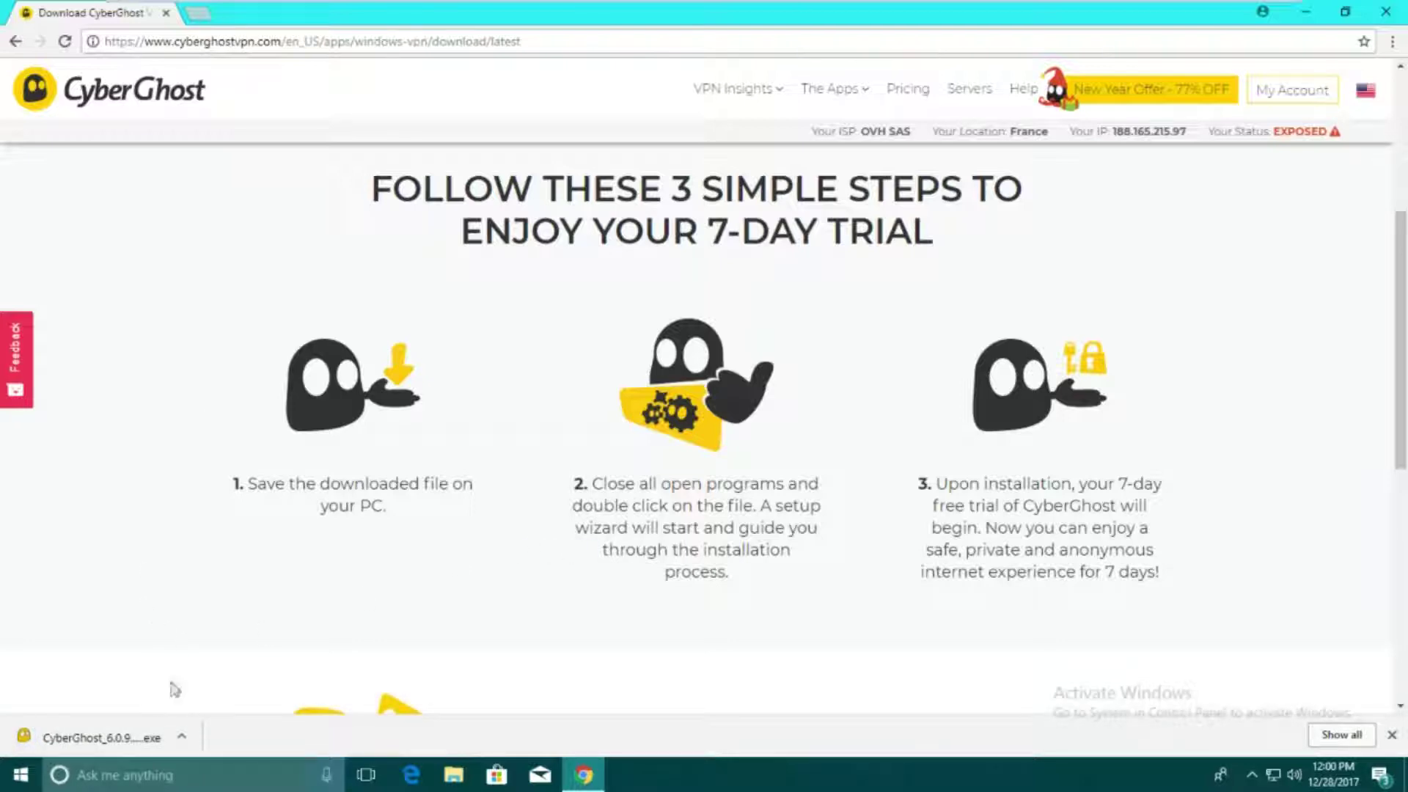
left_click(100, 749)
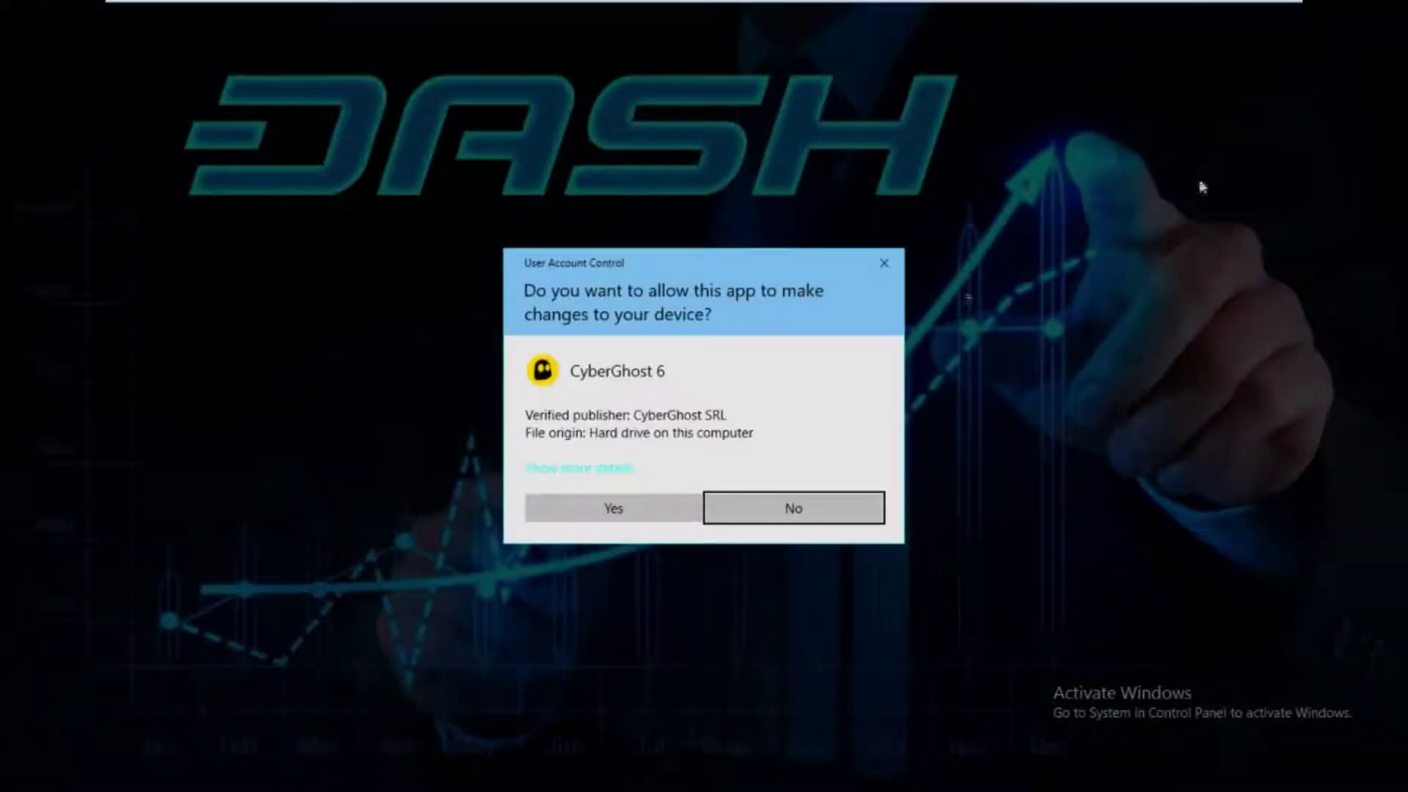
Step: Allow the CyberGhost 6 installer to make changes, then open a new blank Chrome tab
left_click(610, 505)
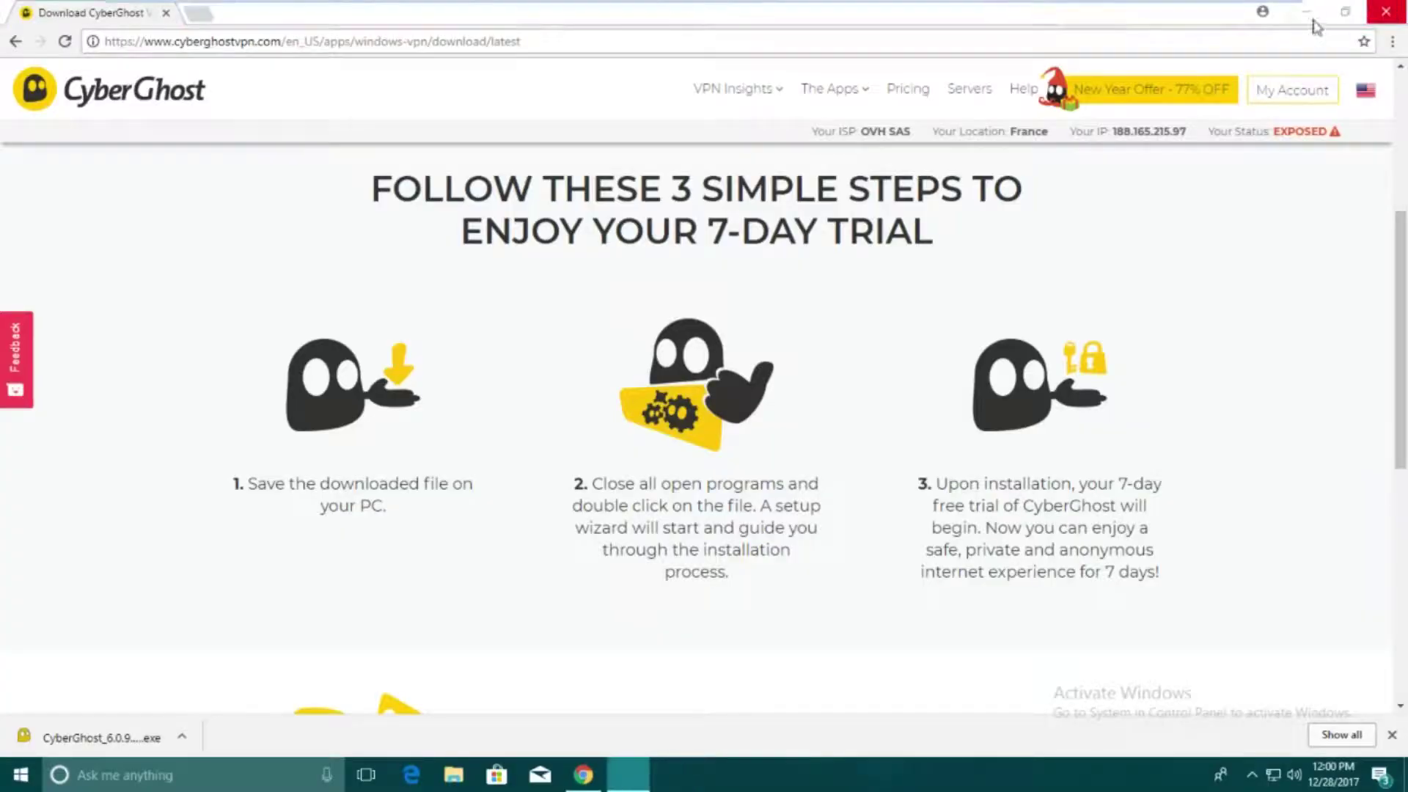
left_click(1317, 22)
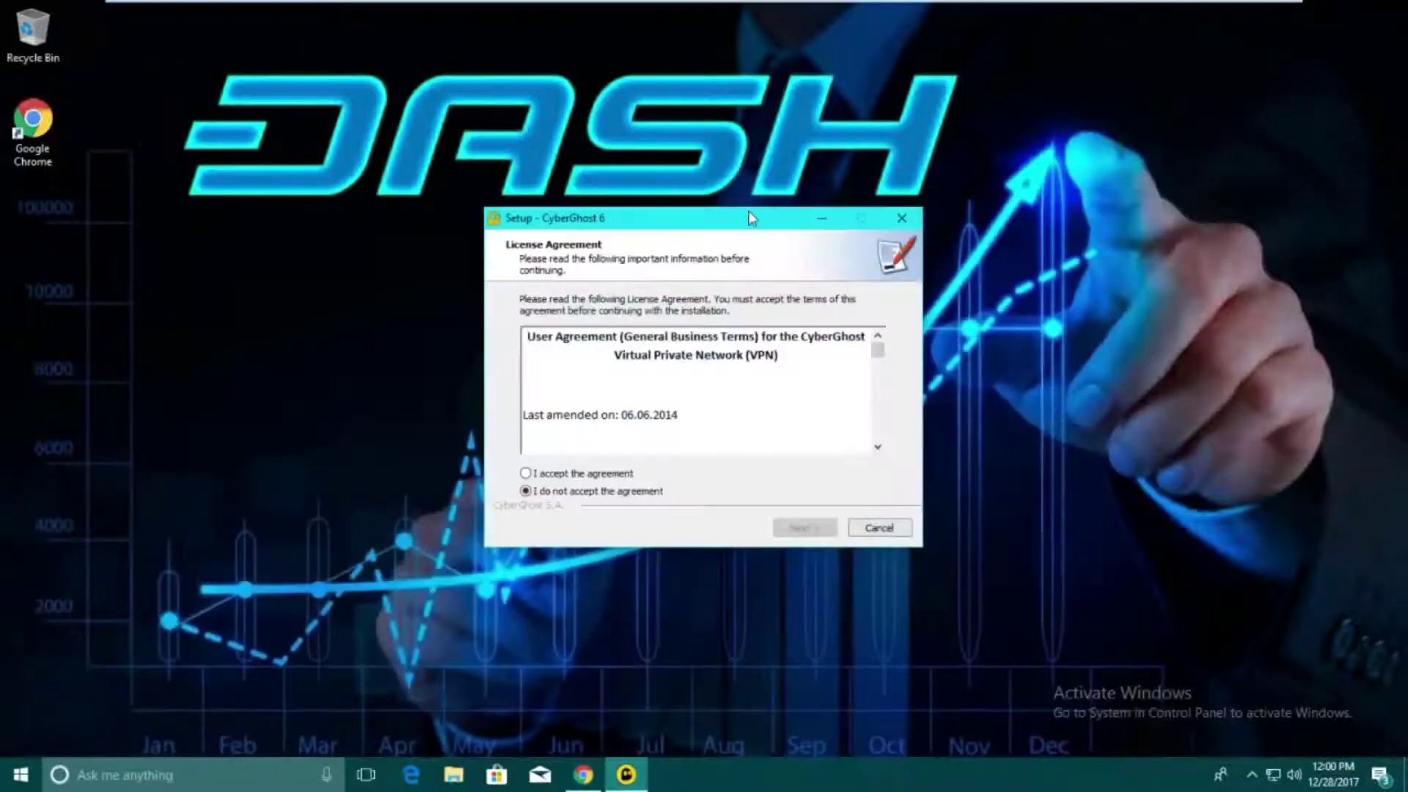
left_click(585, 782)
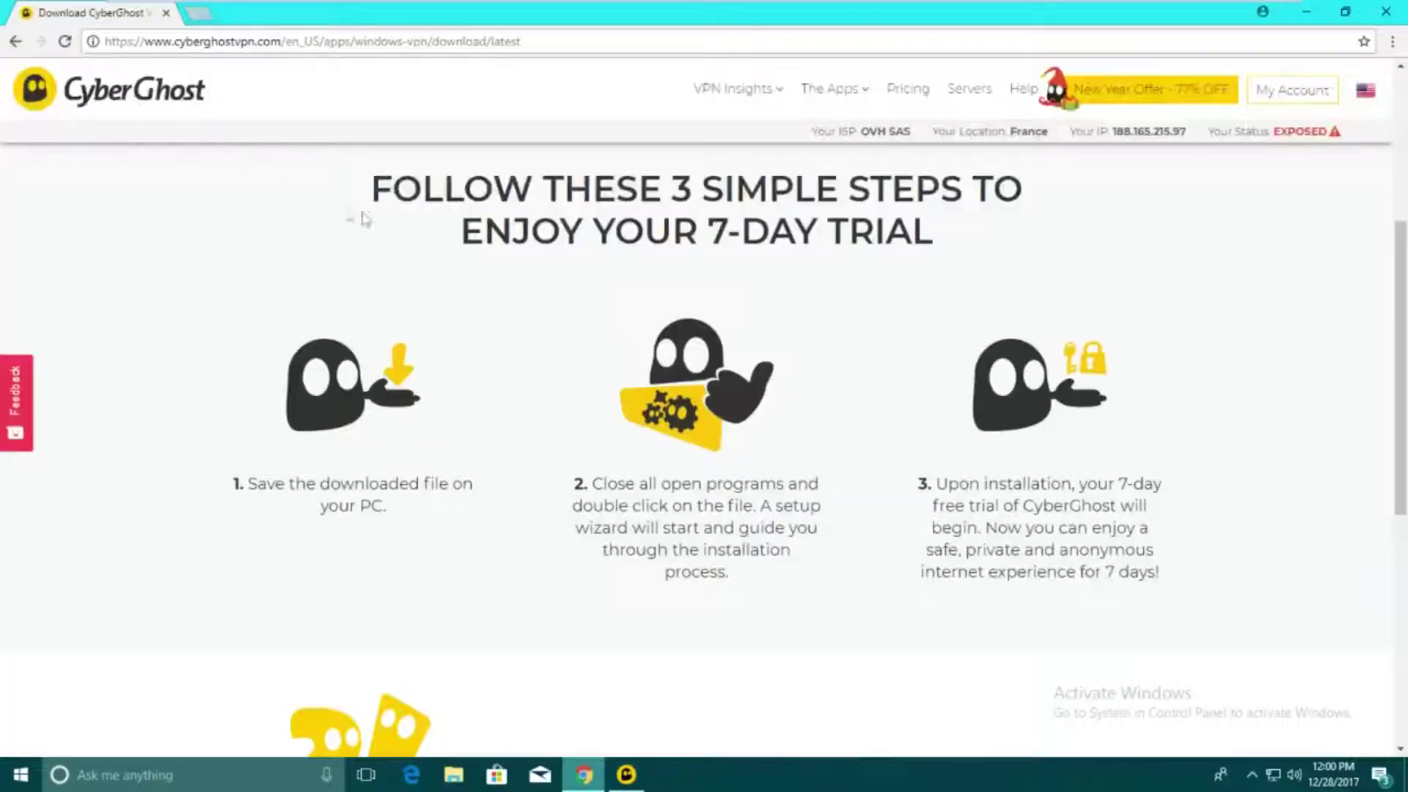
left_click(198, 16)
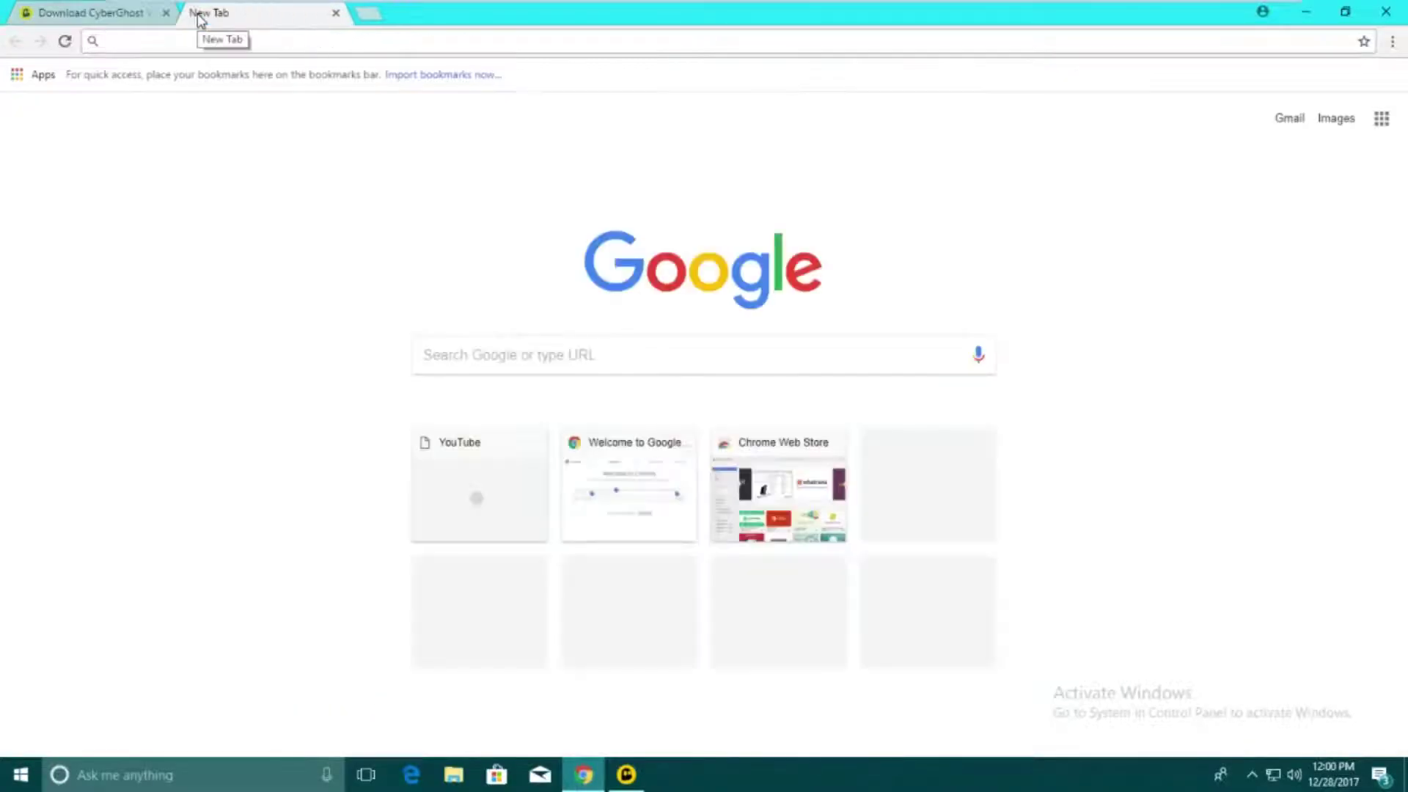
type("whatsmyip.org")
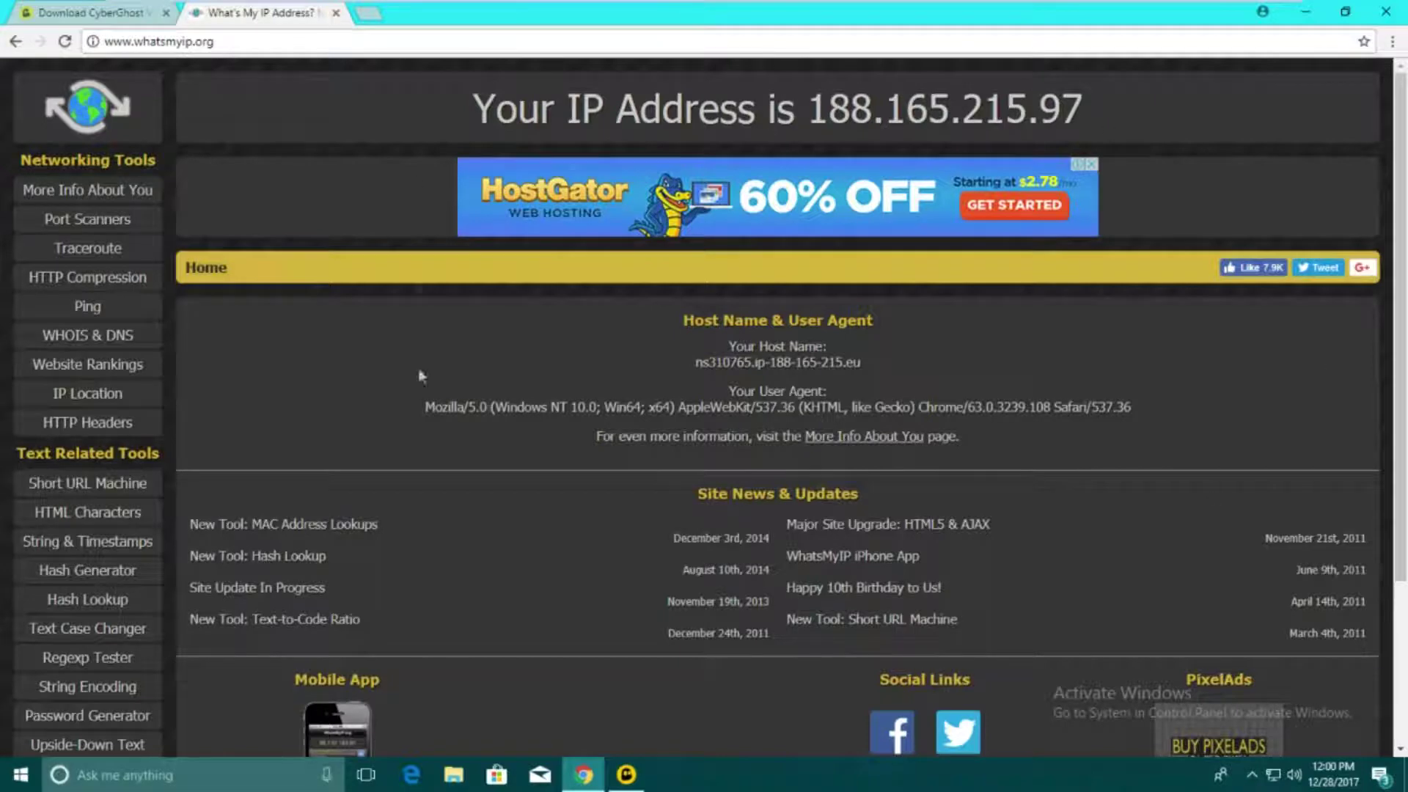
left_click_drag(828, 109, 1061, 109)
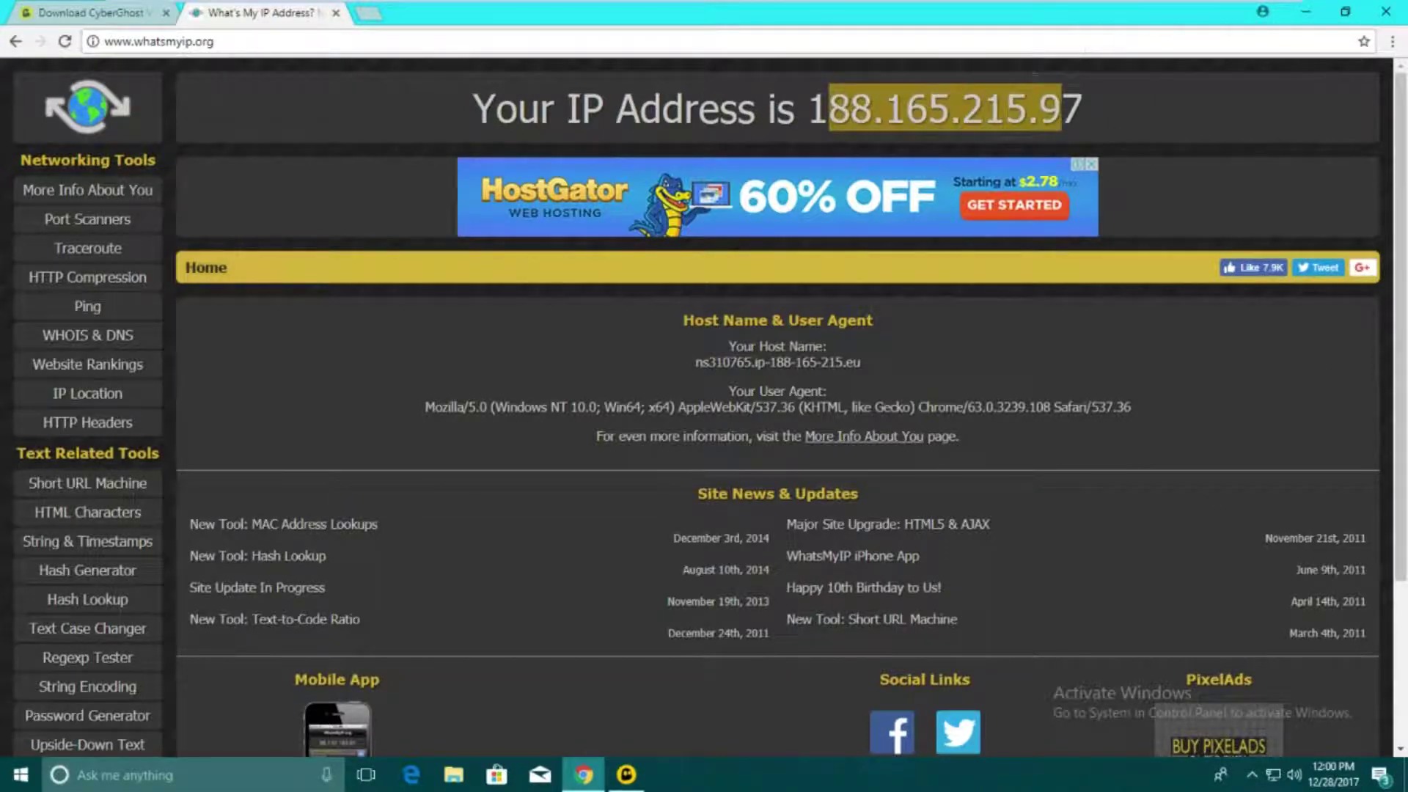
left_click(1061, 109)
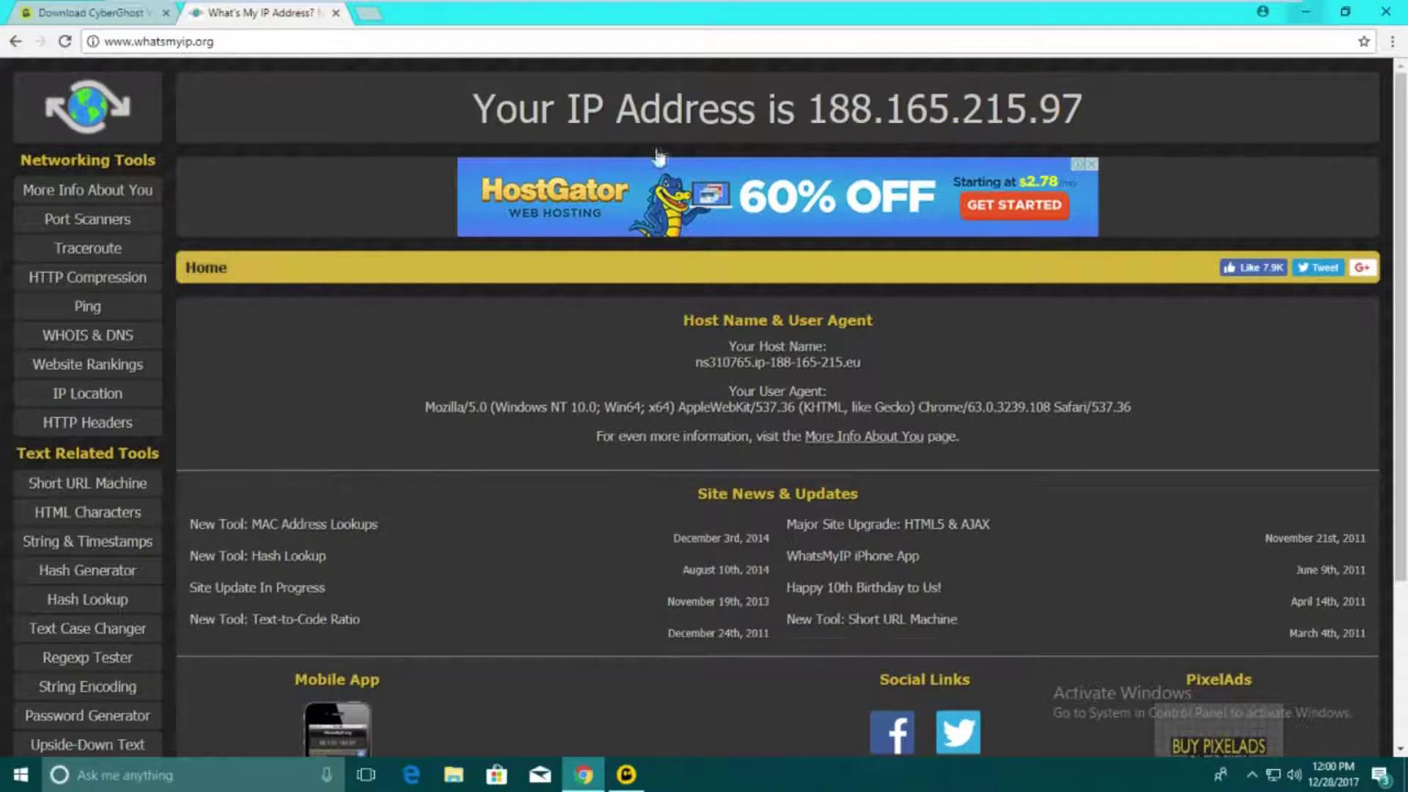
Step: Accept the CyberGhost 6 license and install into C:\Program Files\CyberGhost 6
left_click(1305, 11)
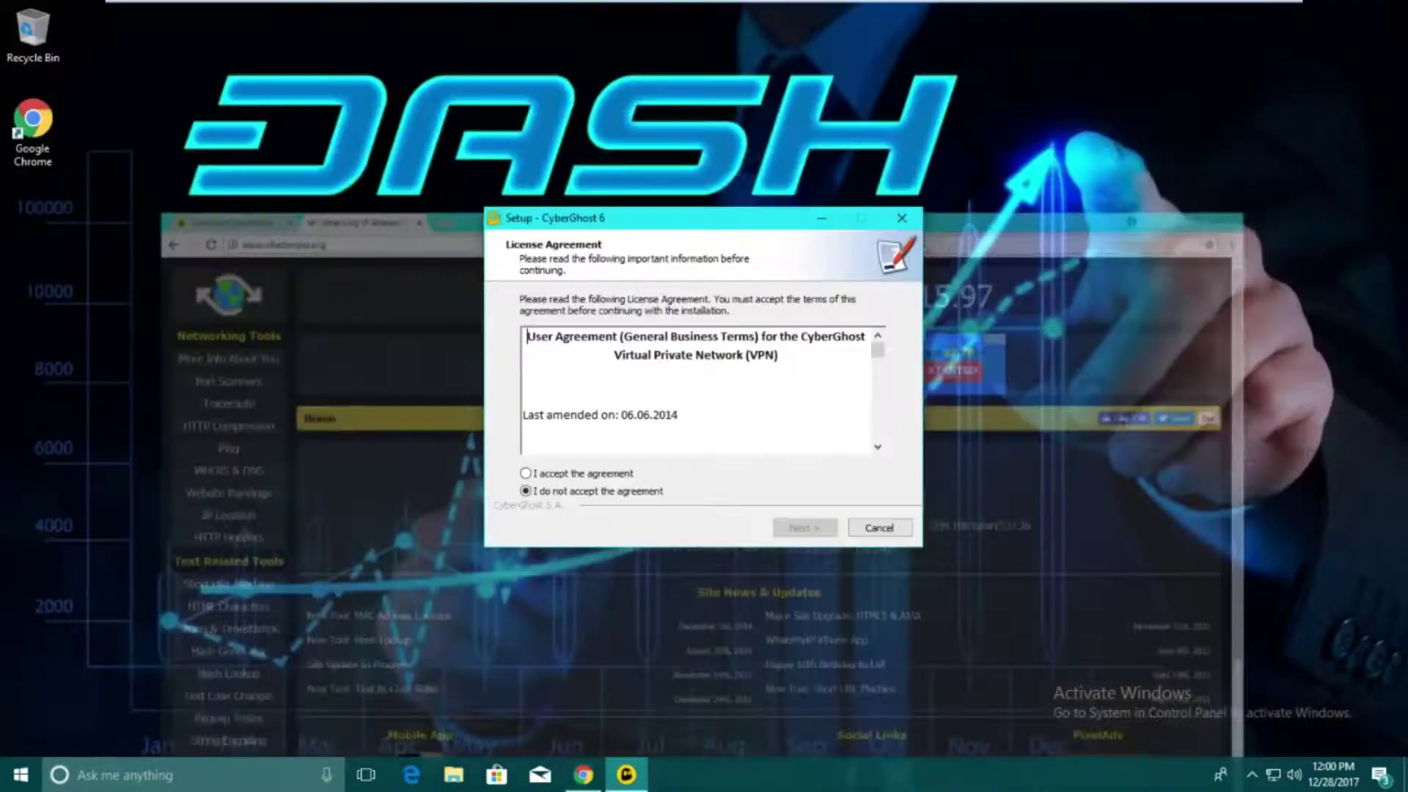
left_click(582, 473)
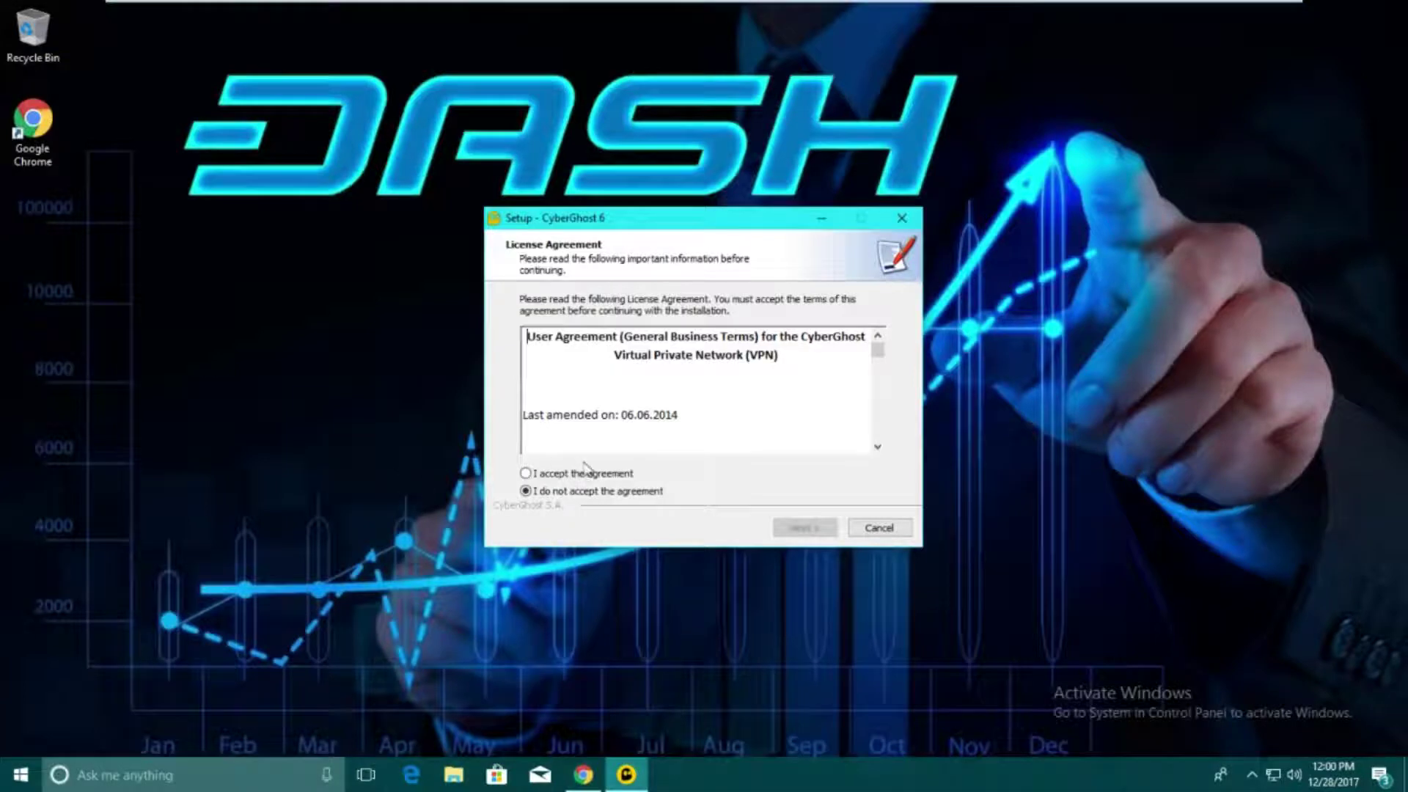
left_click(781, 527)
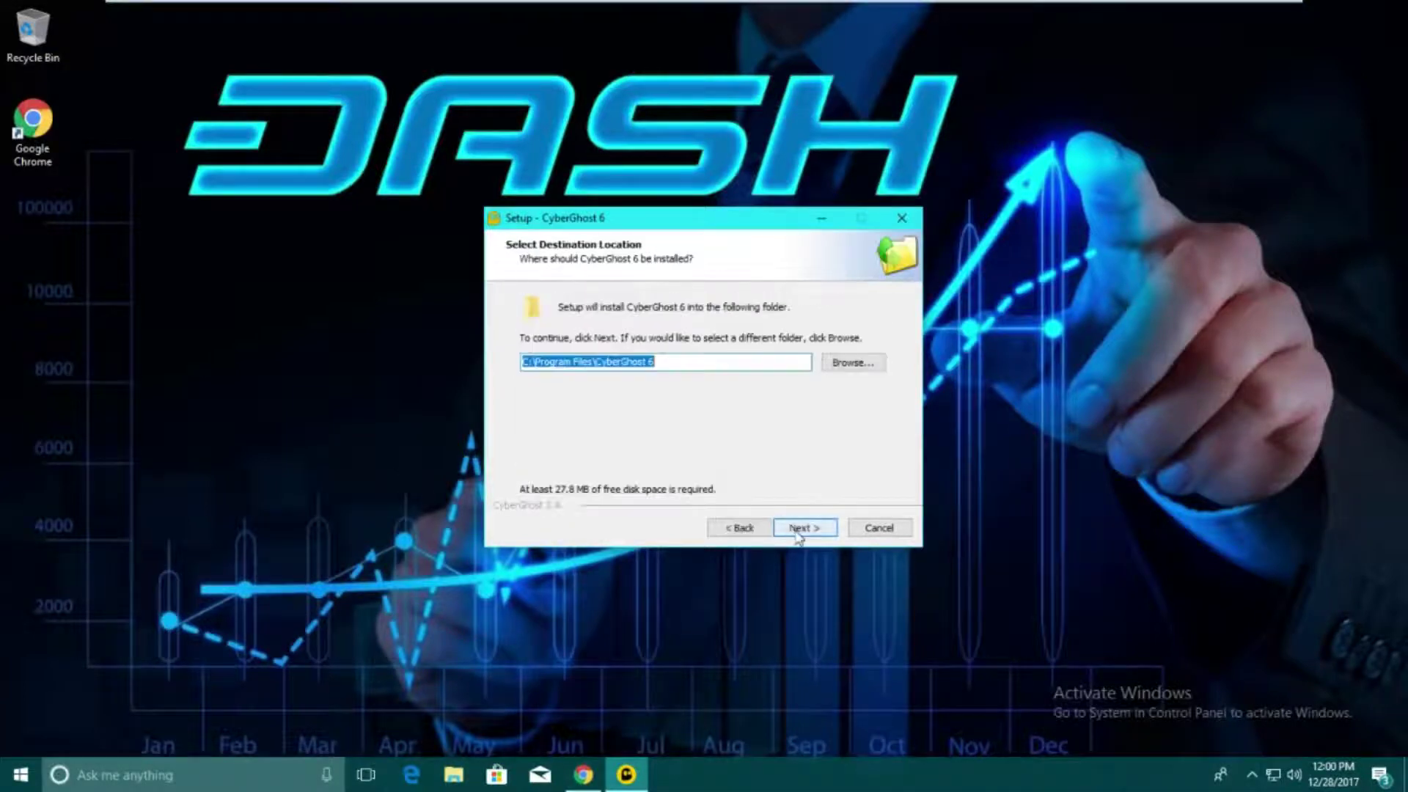
left_click(801, 528)
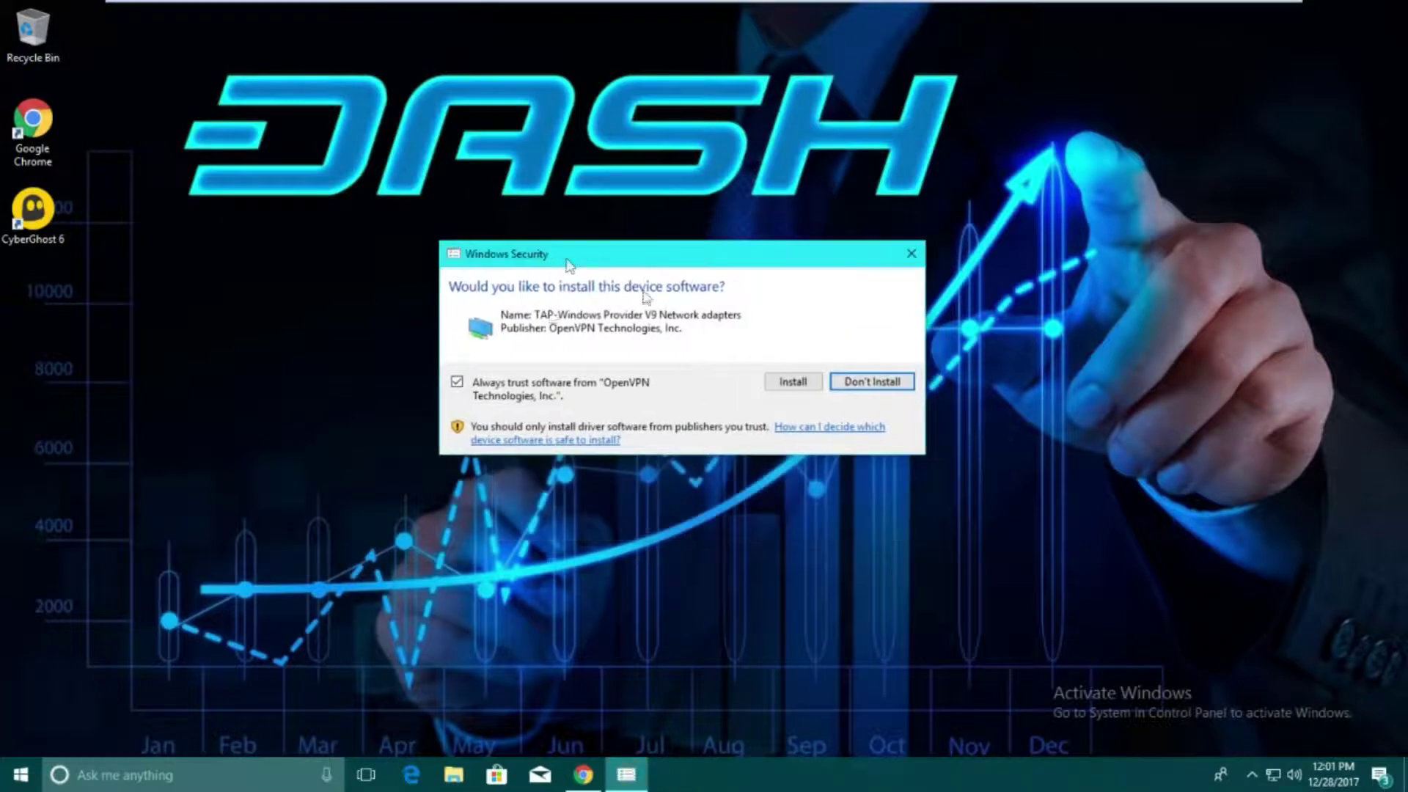
Step: Approve the TAP-Windows adapter driver, bring up CyberGhost, and continue the 7-day free trial
left_click(793, 382)
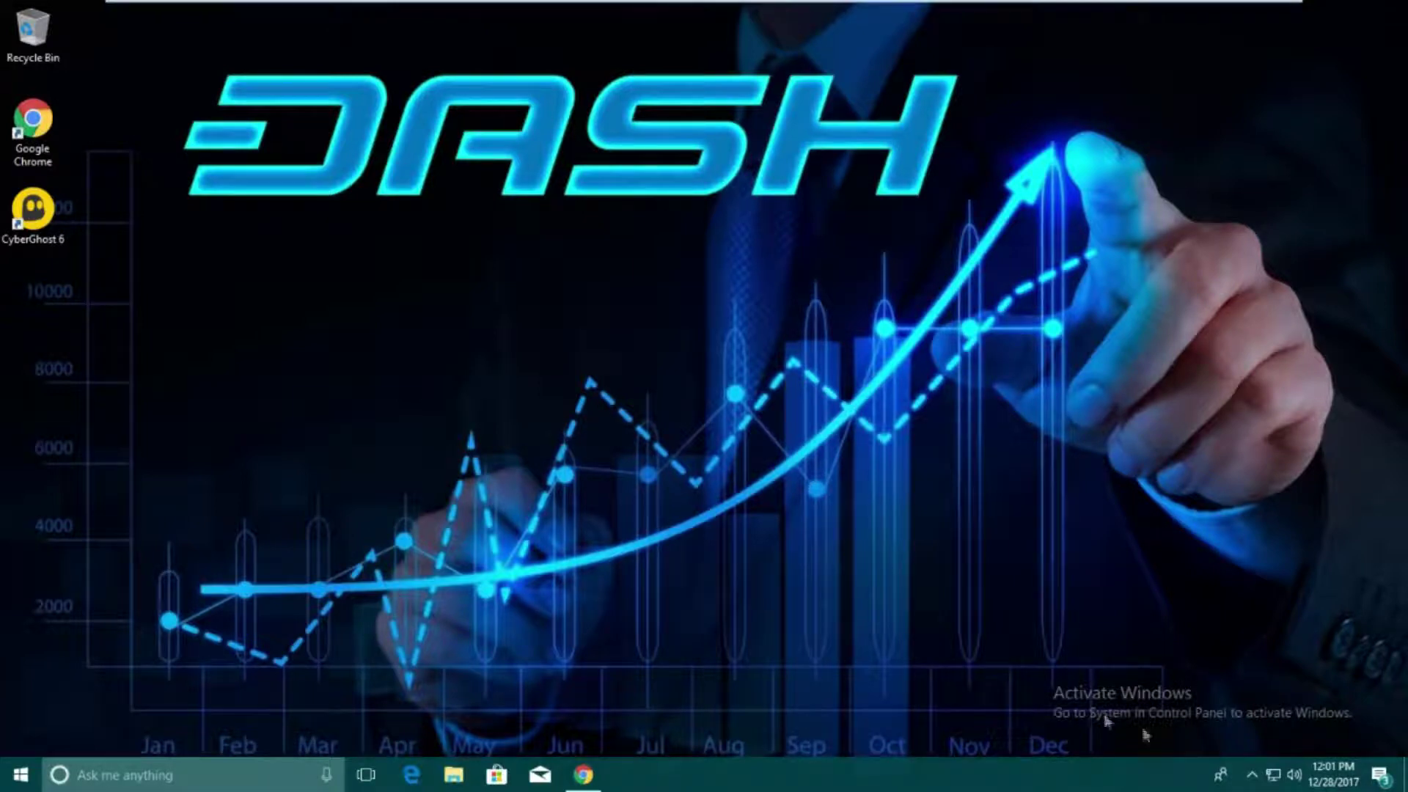
left_click(1251, 775)
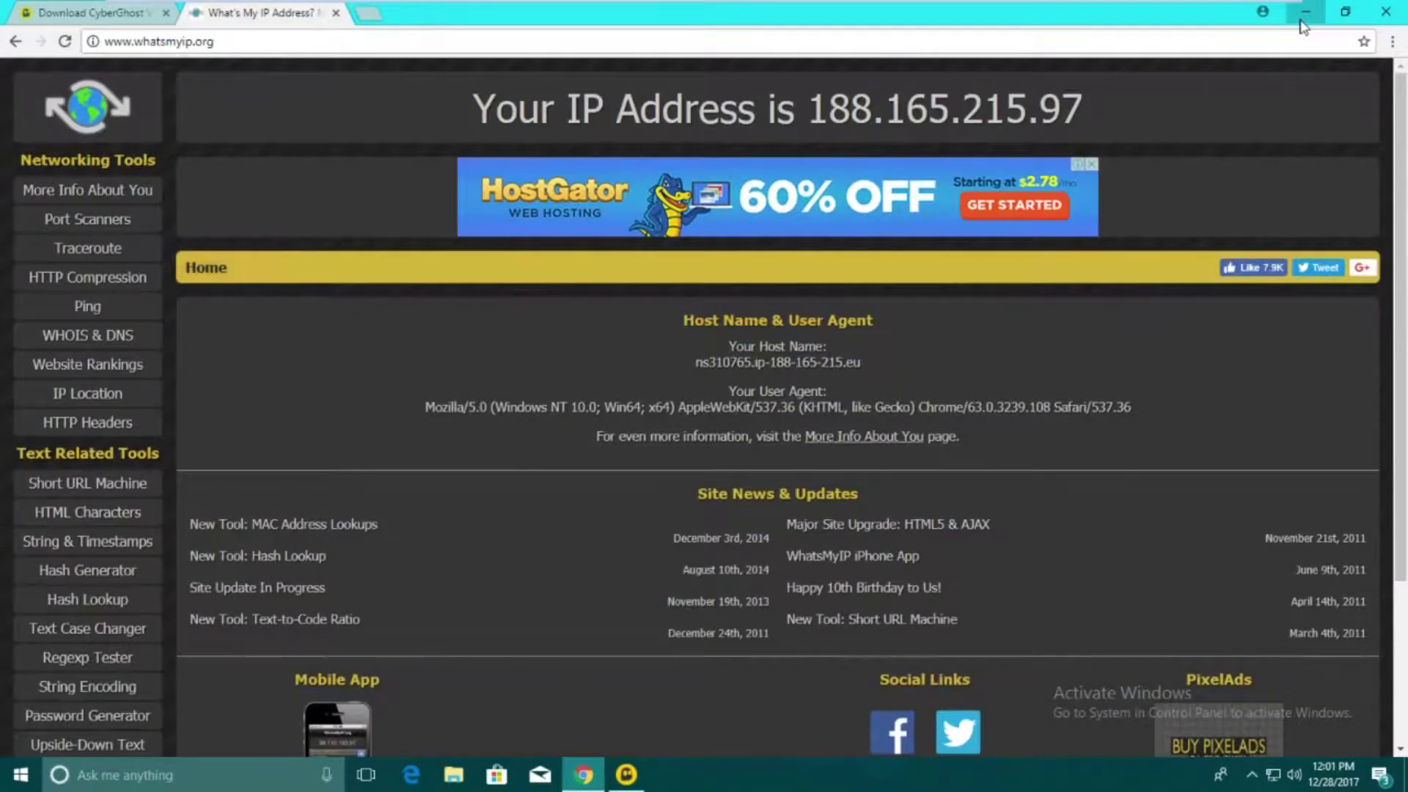
left_click(1301, 22)
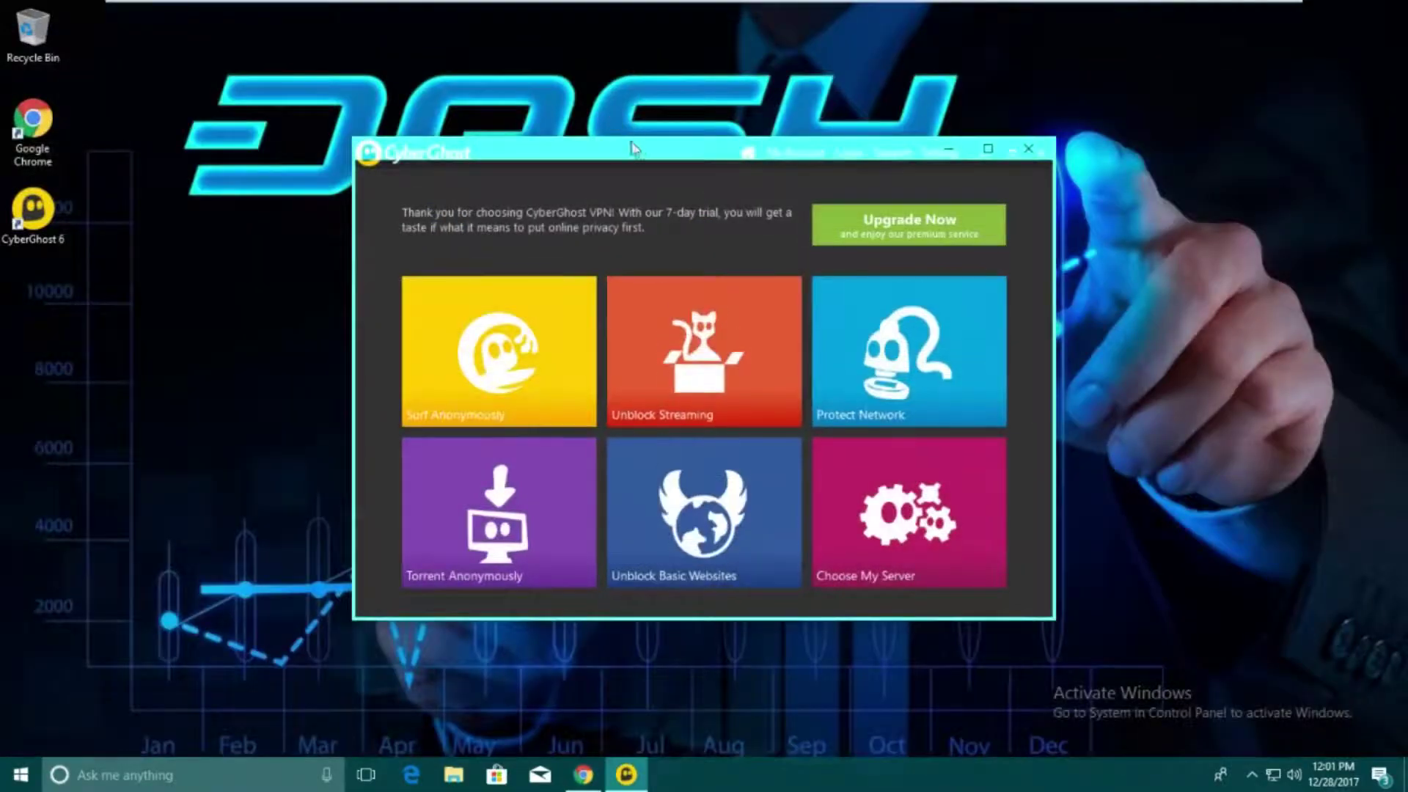
left_click_drag(633, 149, 706, 96)
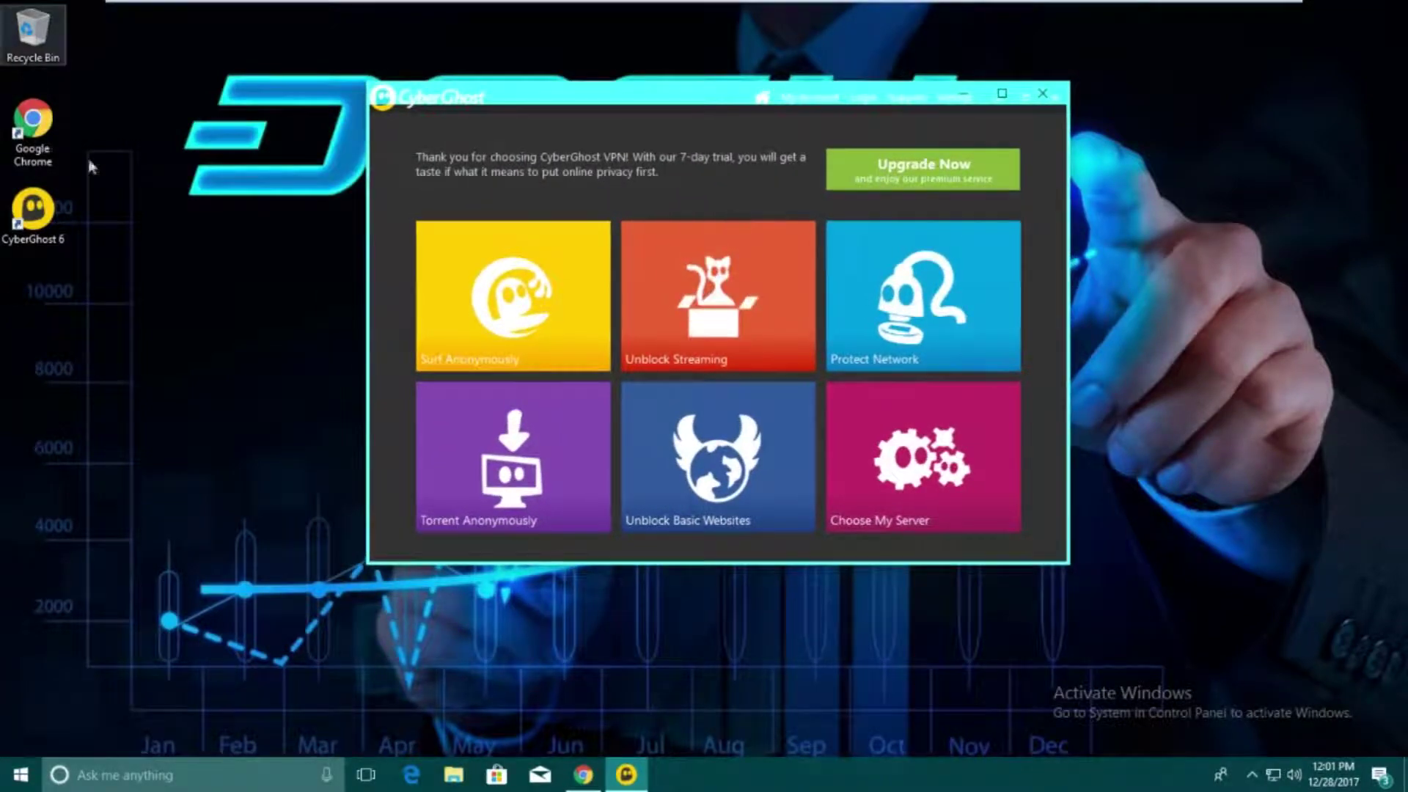
left_click(486, 331)
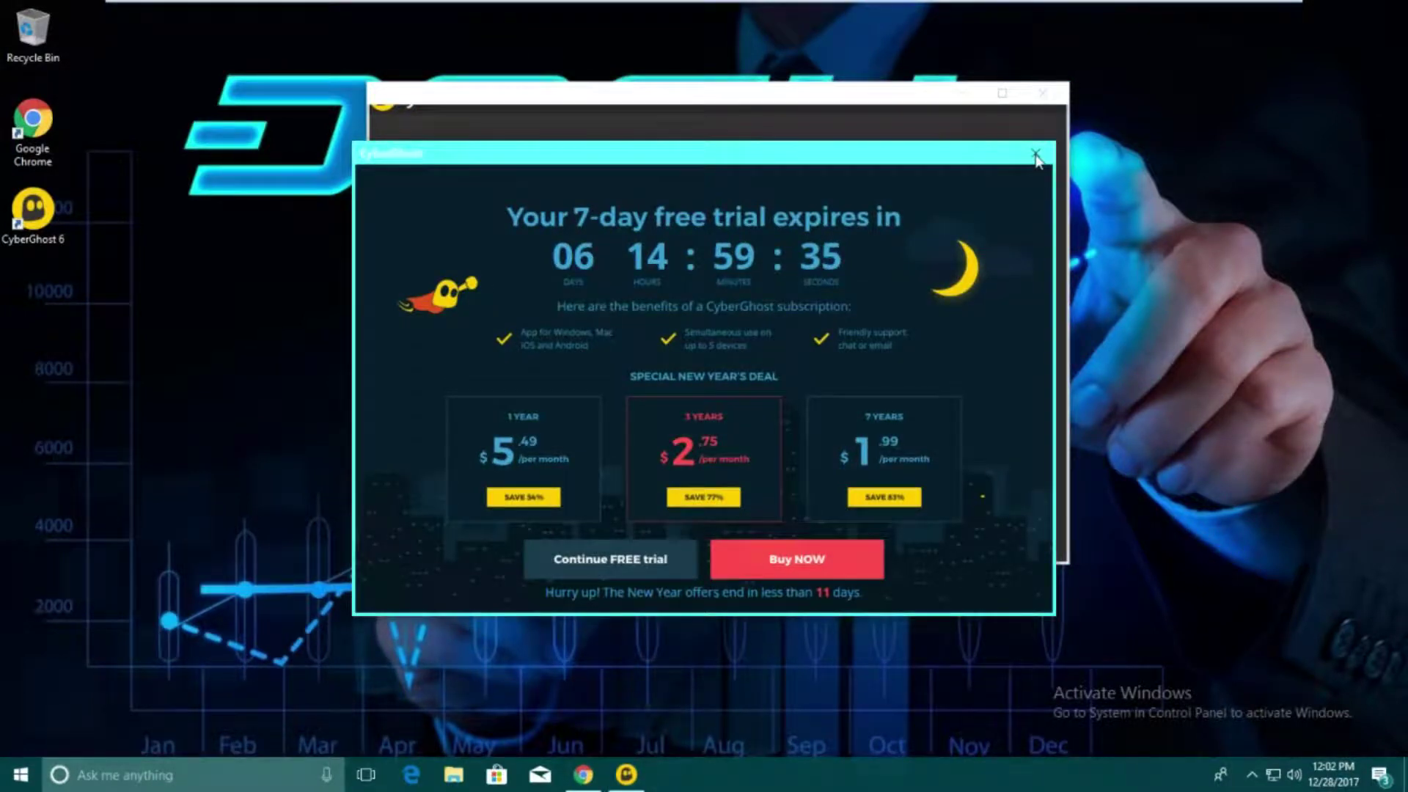
left_click(614, 563)
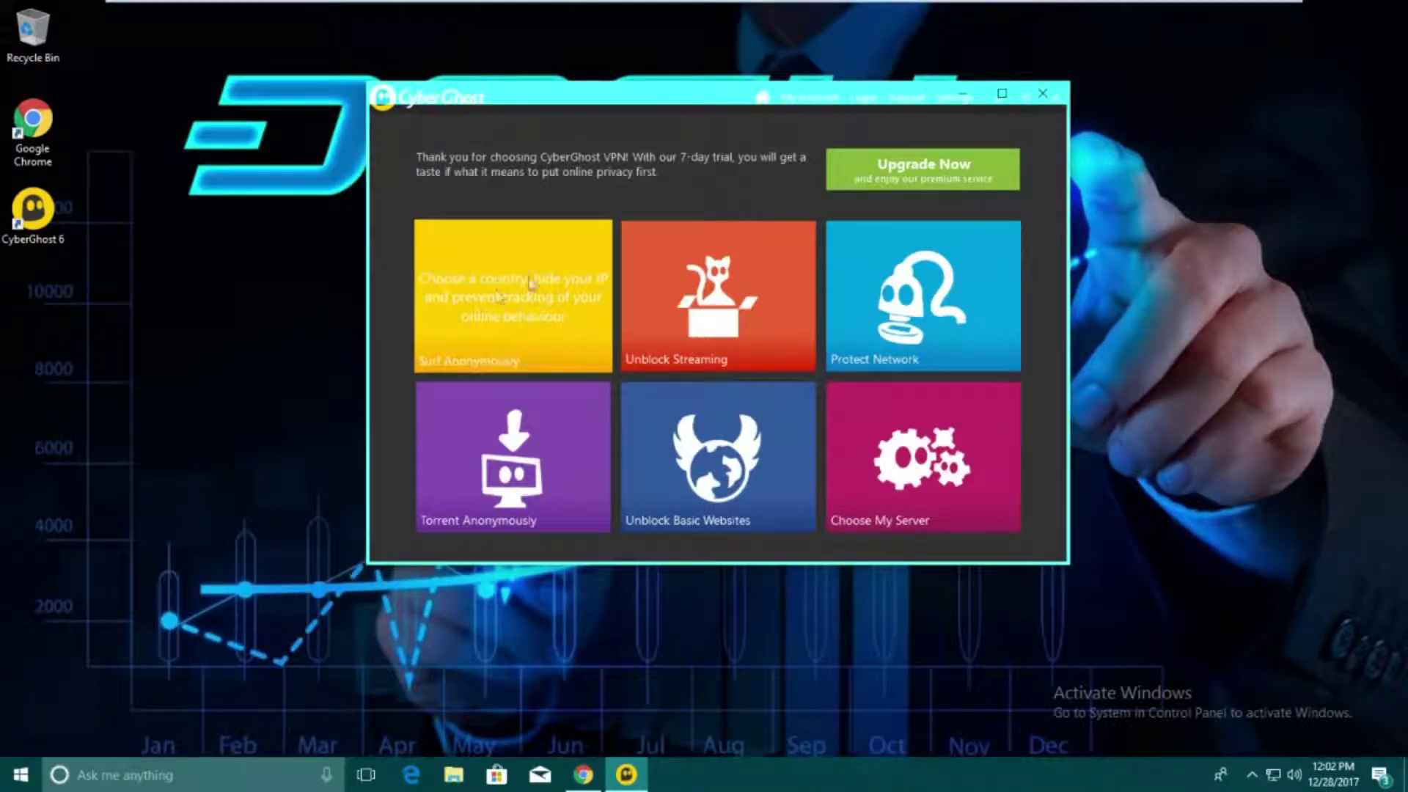
Step: Start network protection from the Protect Network tile, connecting to Paris with IP 82.102.18.70
left_click(867, 333)
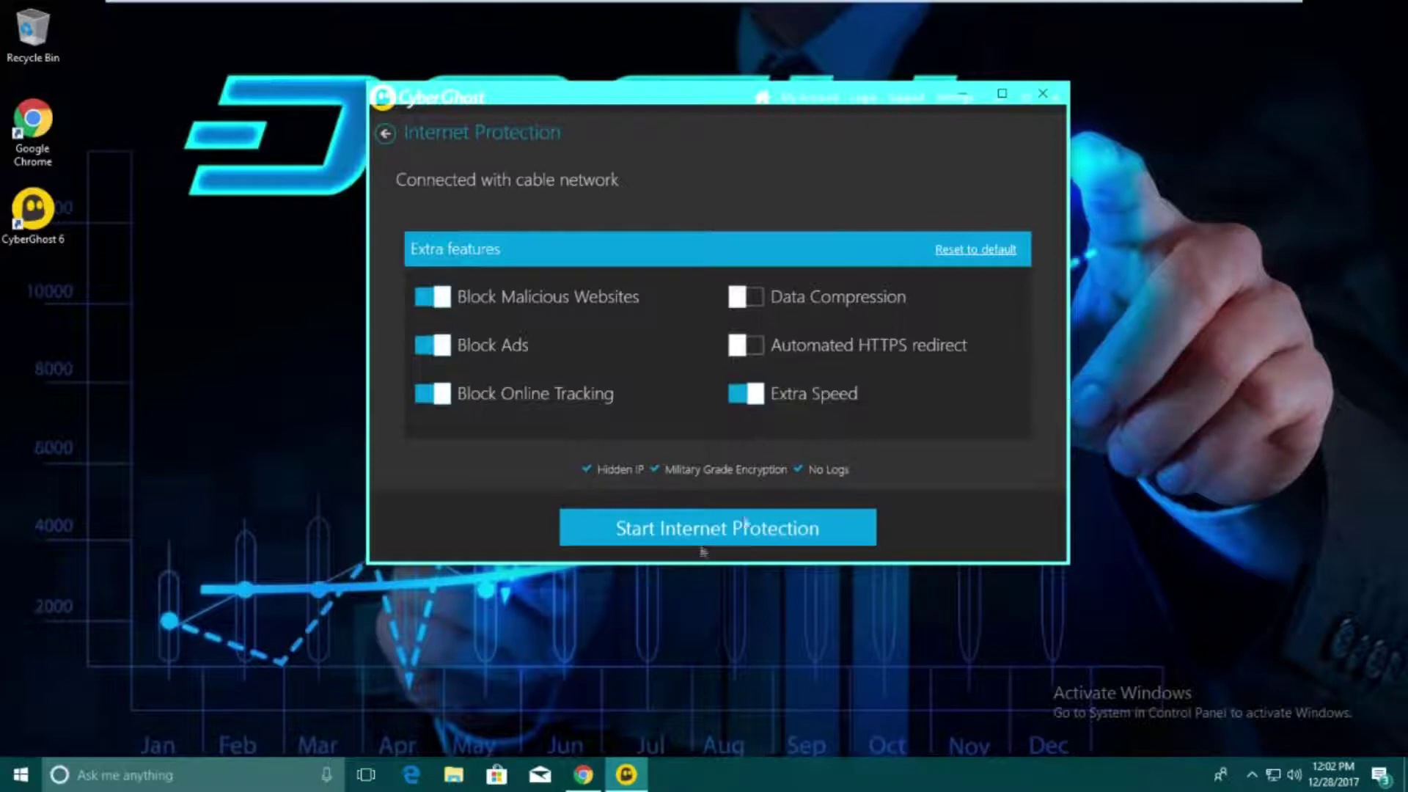
left_click(625, 544)
left_click(690, 541)
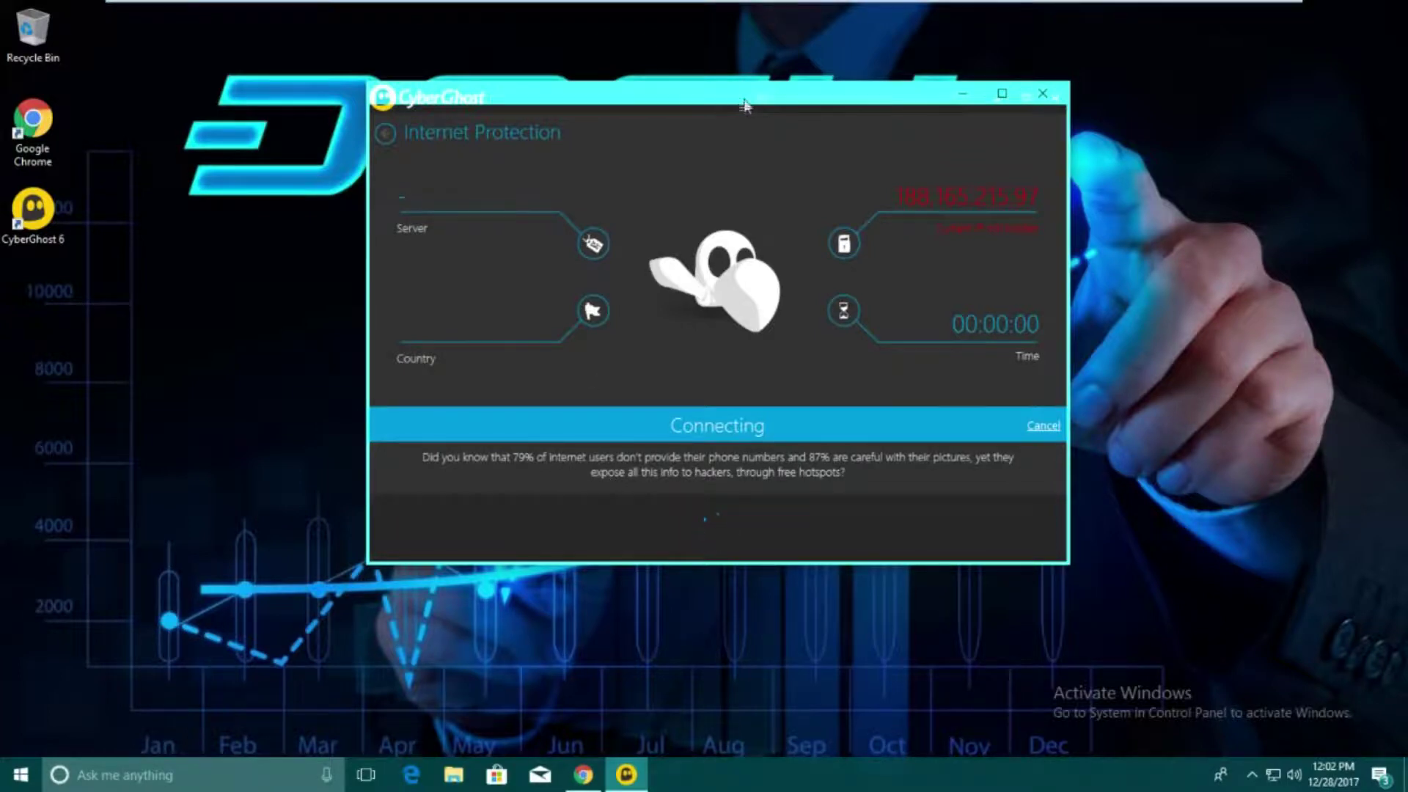
left_click_drag(745, 105, 736, 99)
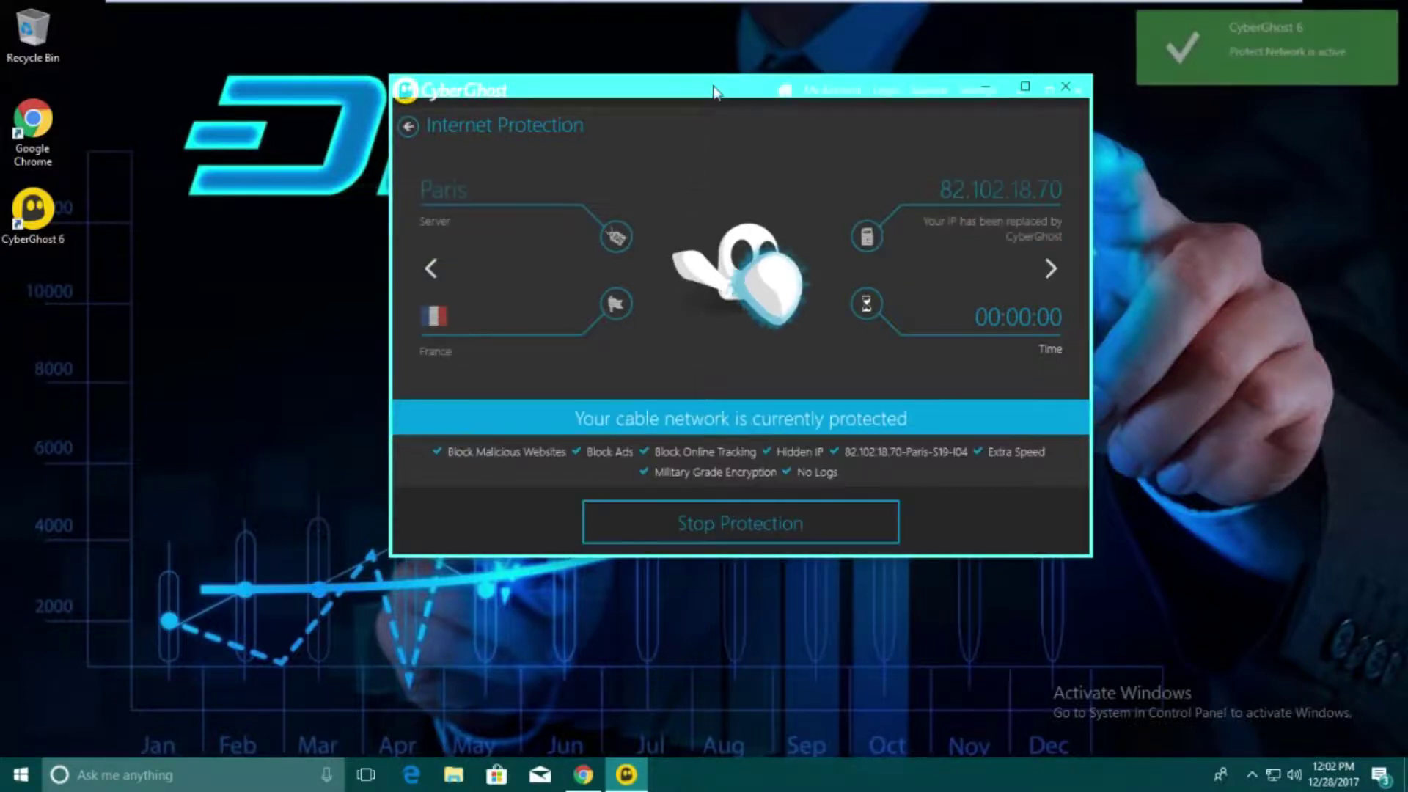
left_click_drag(709, 93, 670, 100)
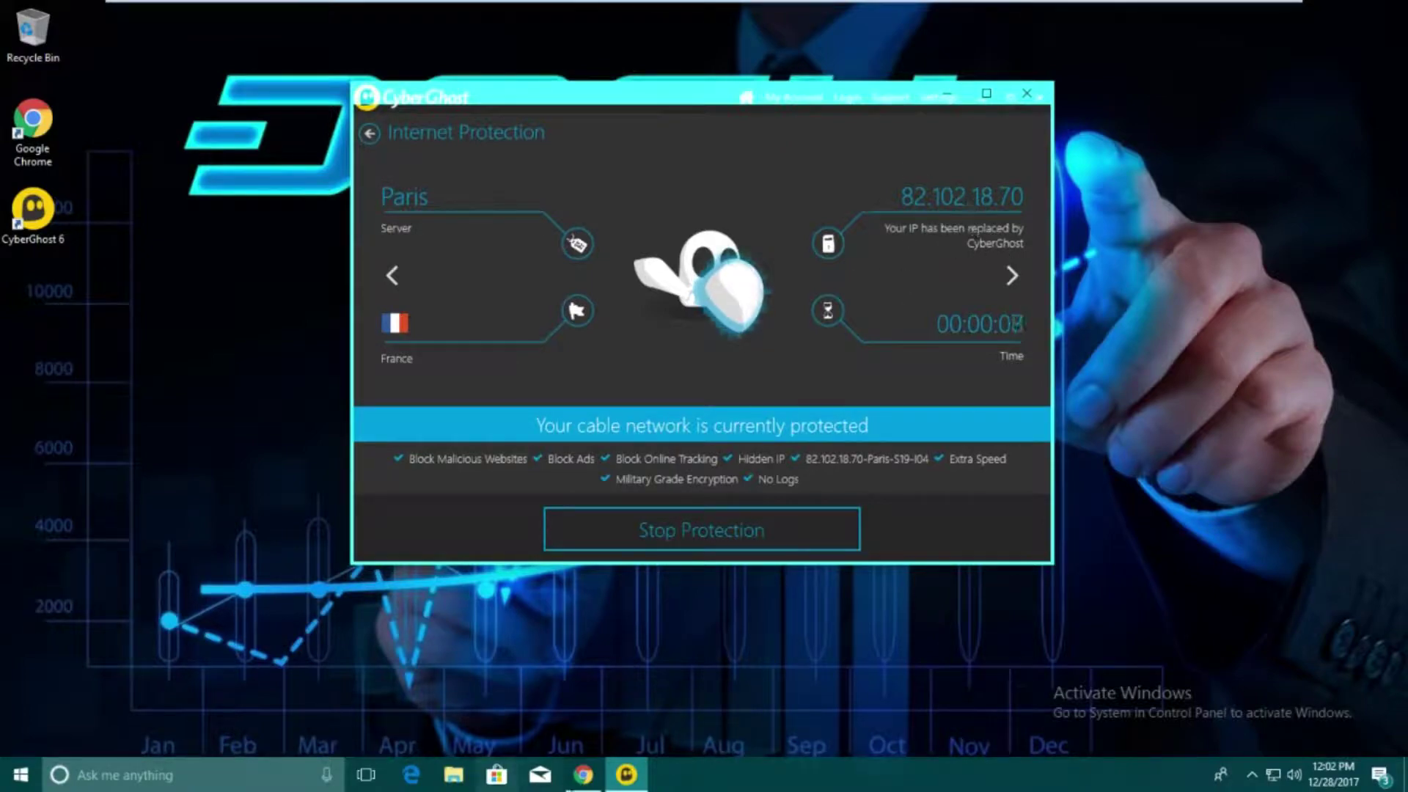
Step: Reload whatsmyip.org to confirm the IP now reads 82.102.18.70
left_click(583, 775)
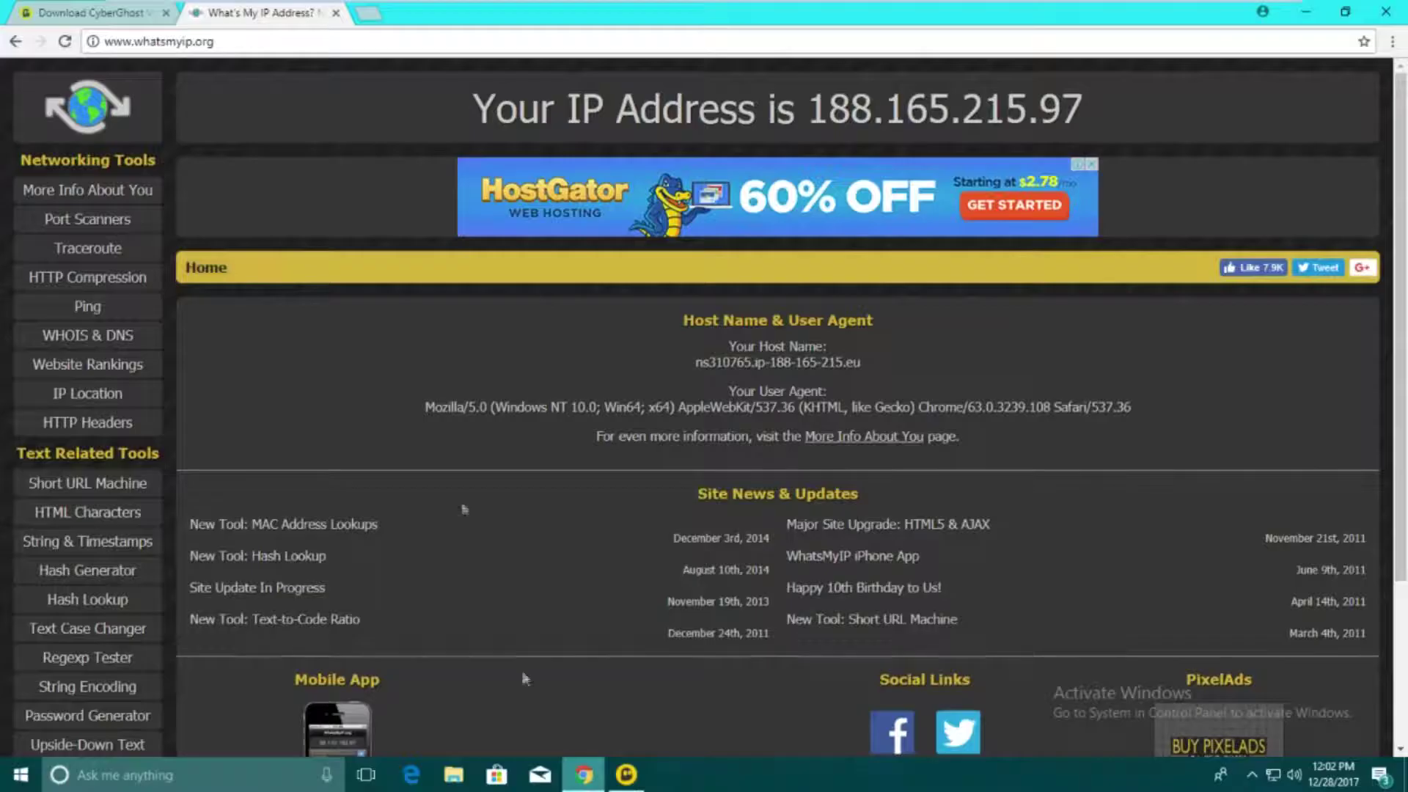
left_click(60, 42)
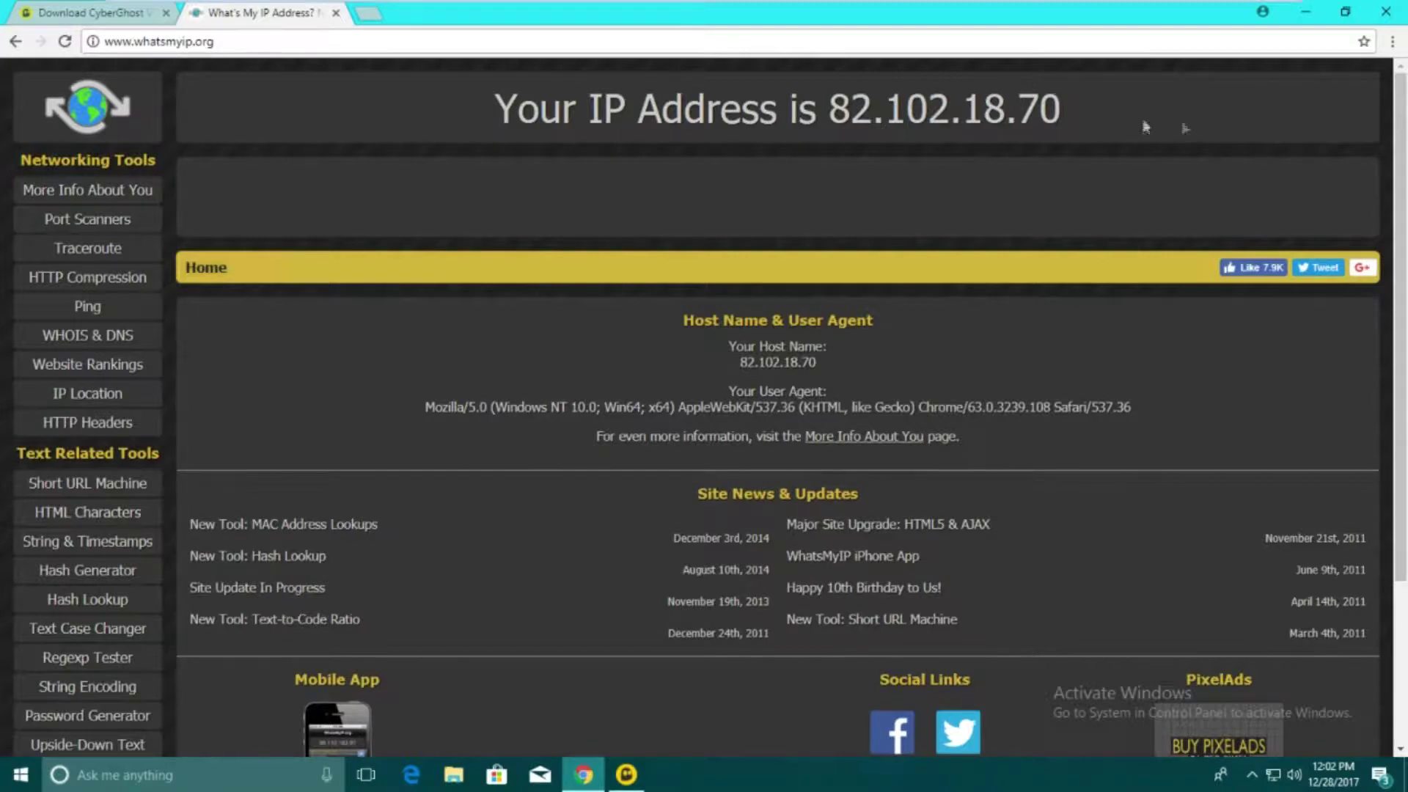
left_click(1313, 20)
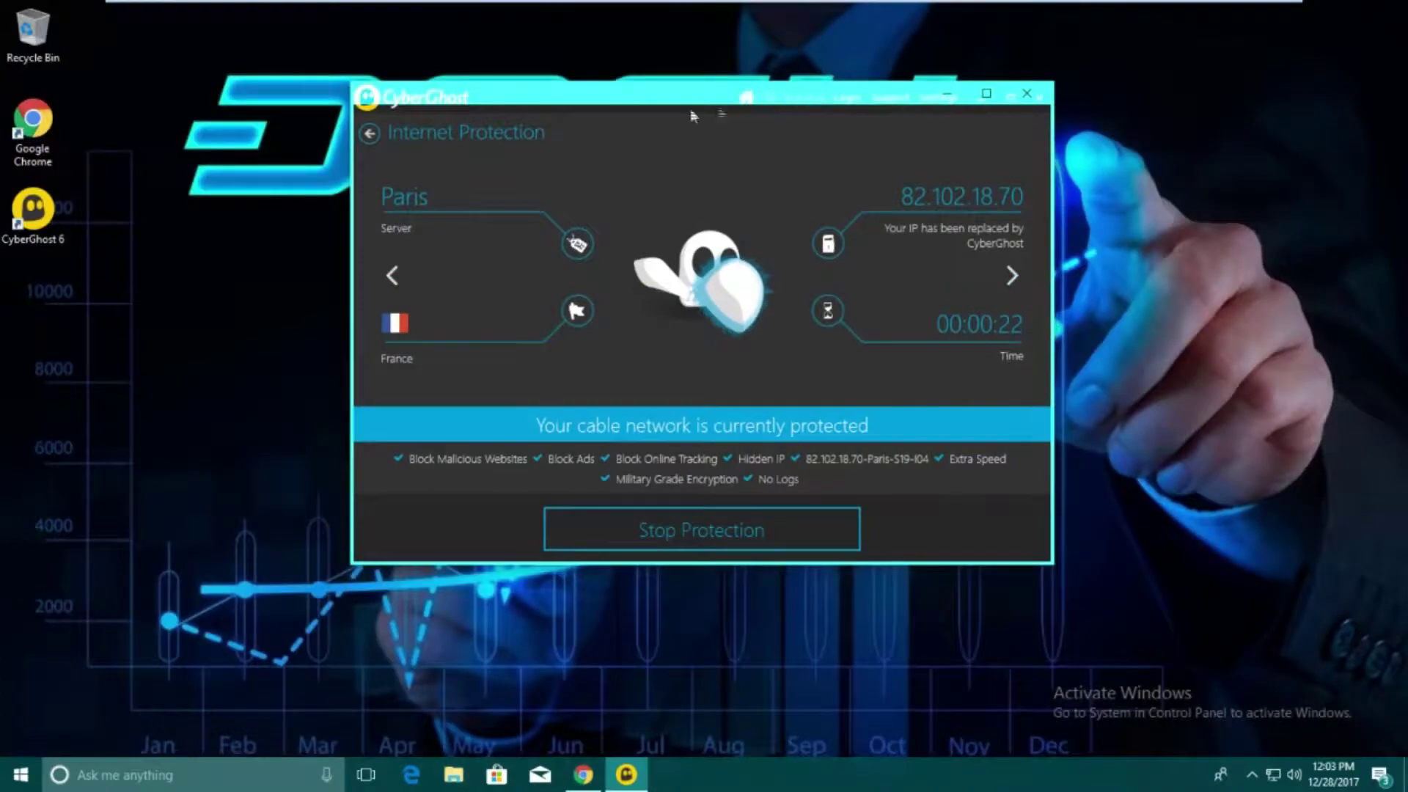
left_click_drag(631, 95, 603, 92)
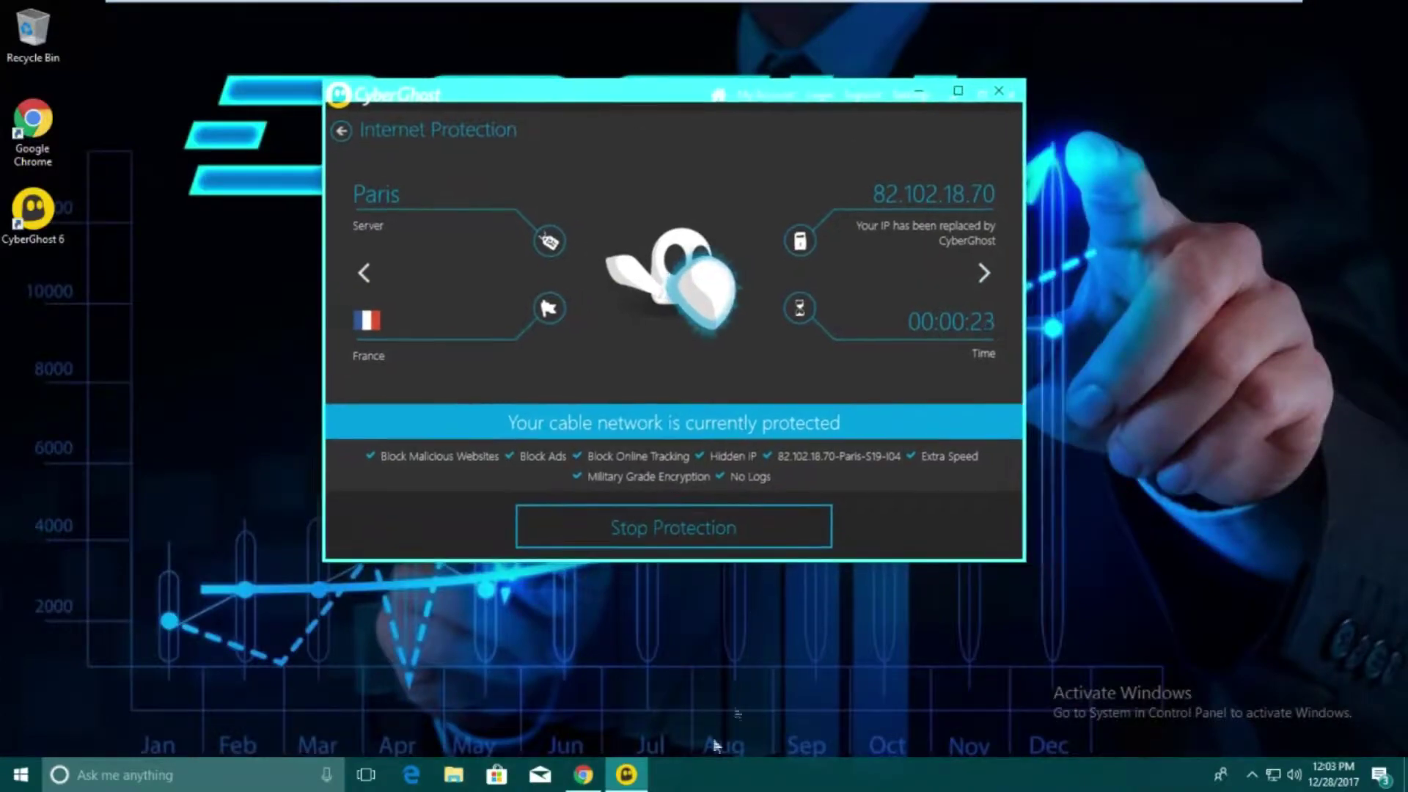
left_click(595, 779)
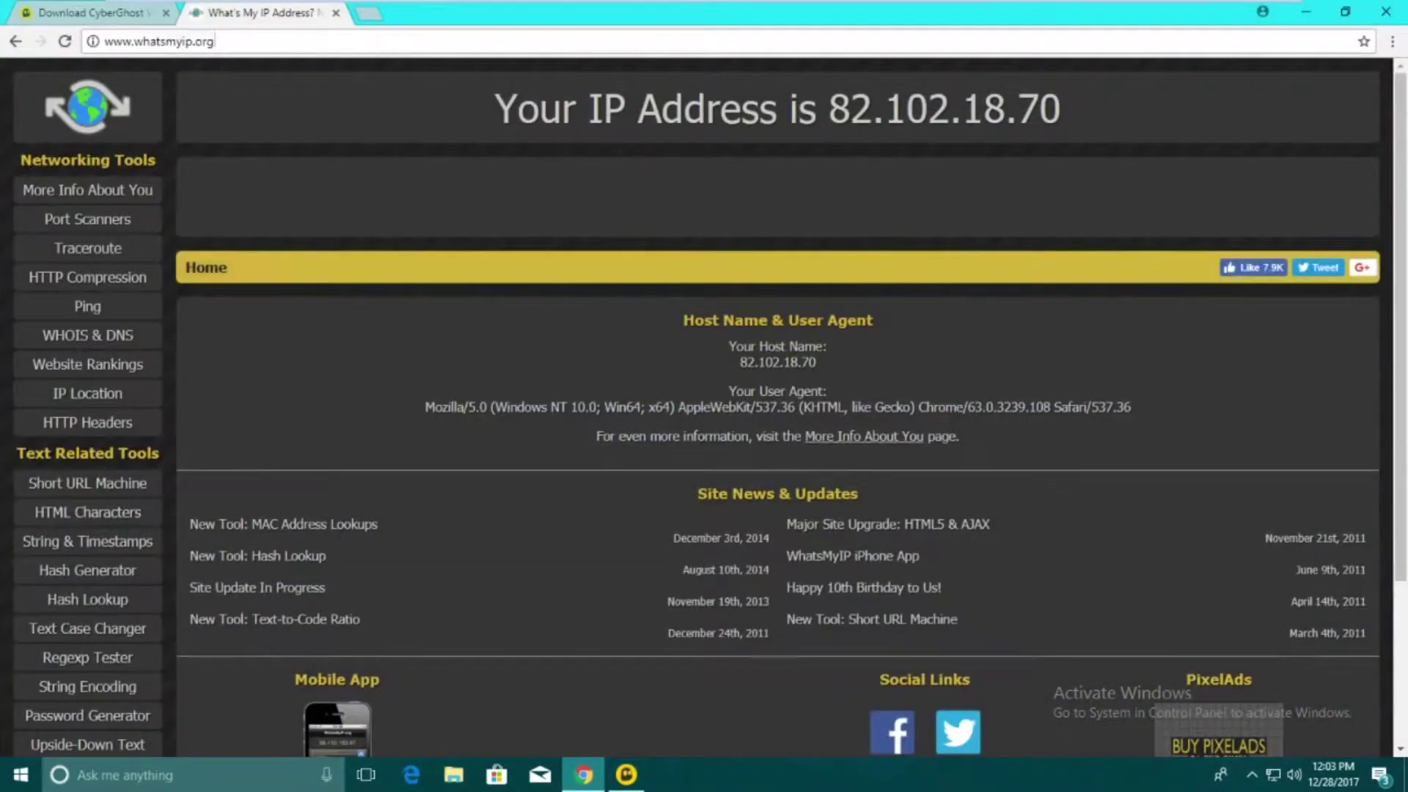
Step: Search 'whats my location' and show the results in English, placing the computer in Paris
left_click(215, 41)
type("whats my lo")
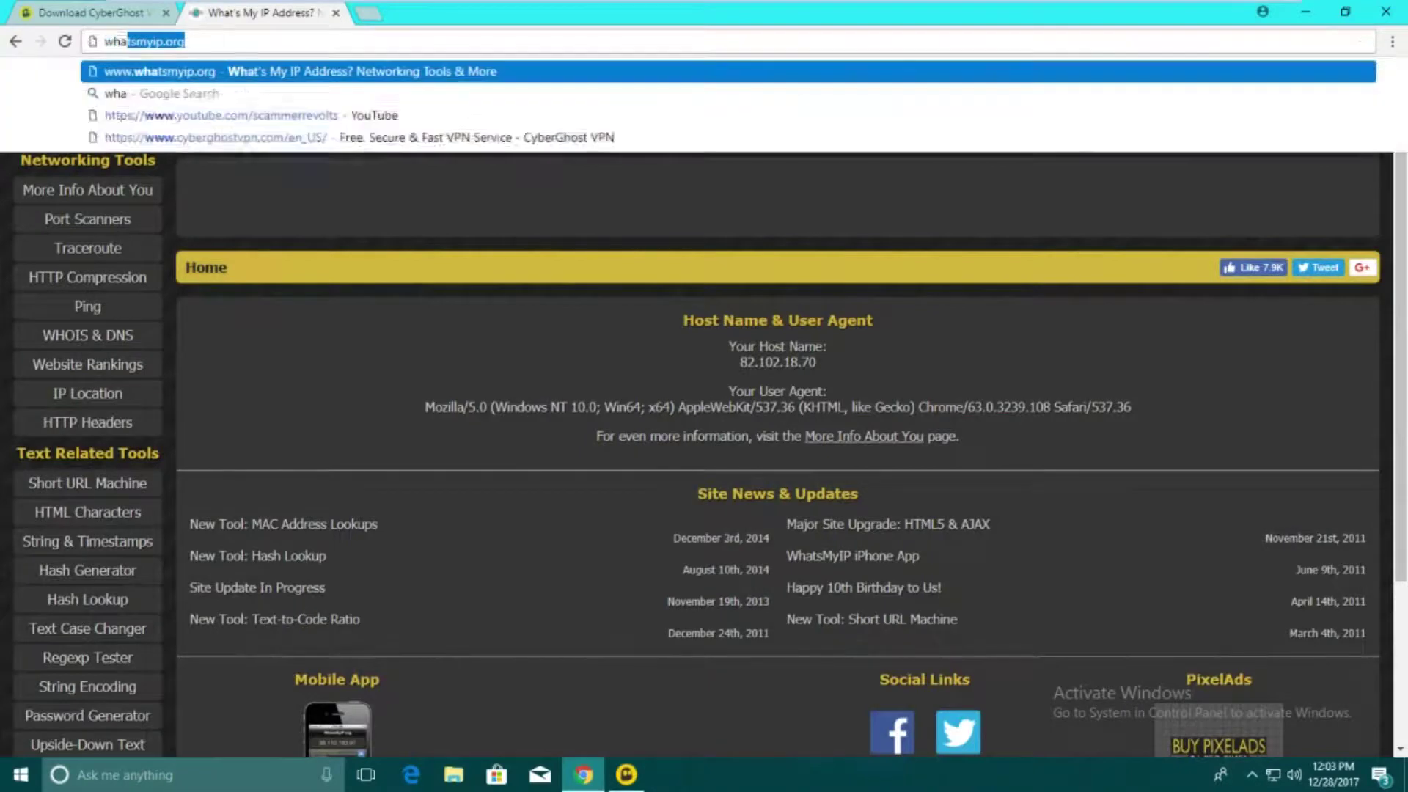
type("cat")
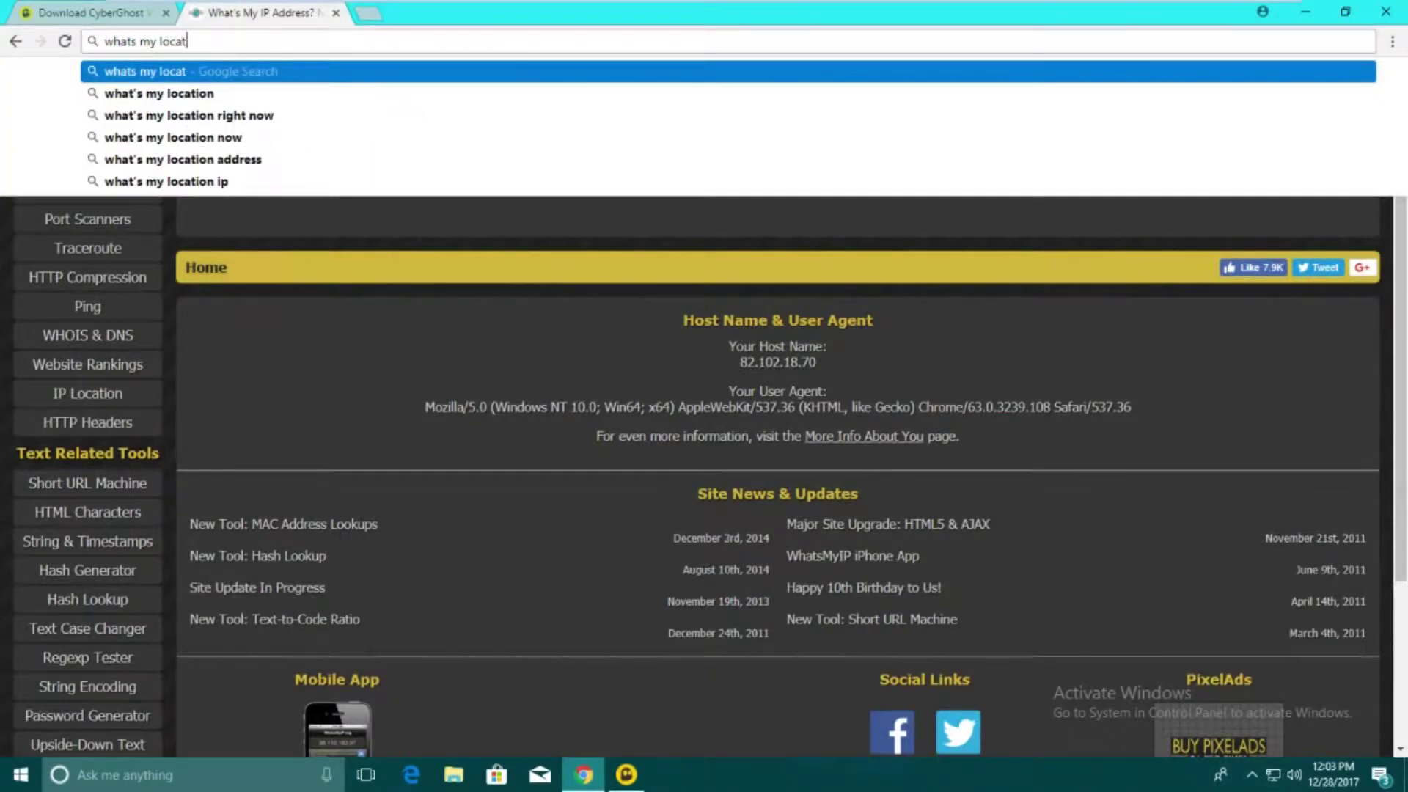
key("Down")
key("Return")
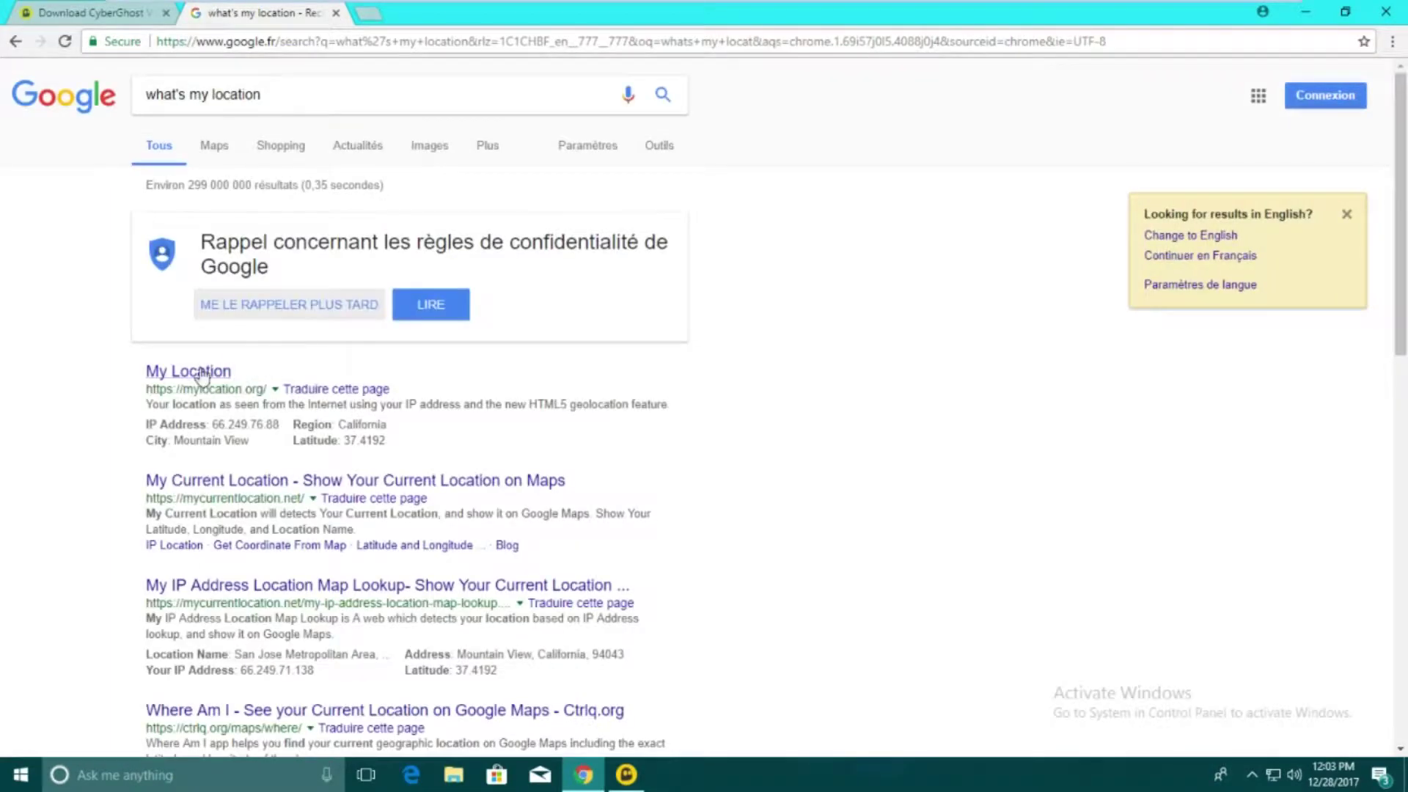
left_click(1191, 242)
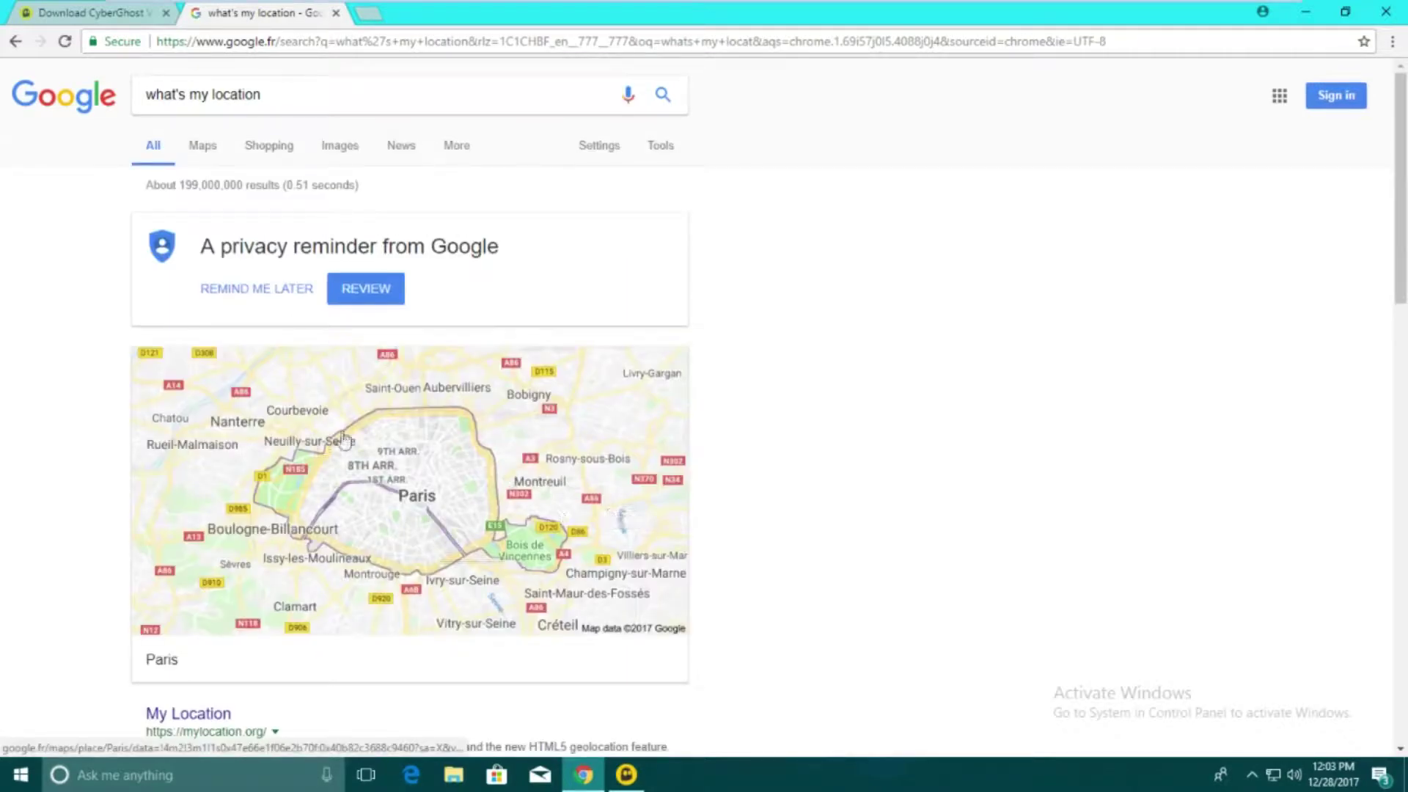
left_click(626, 775)
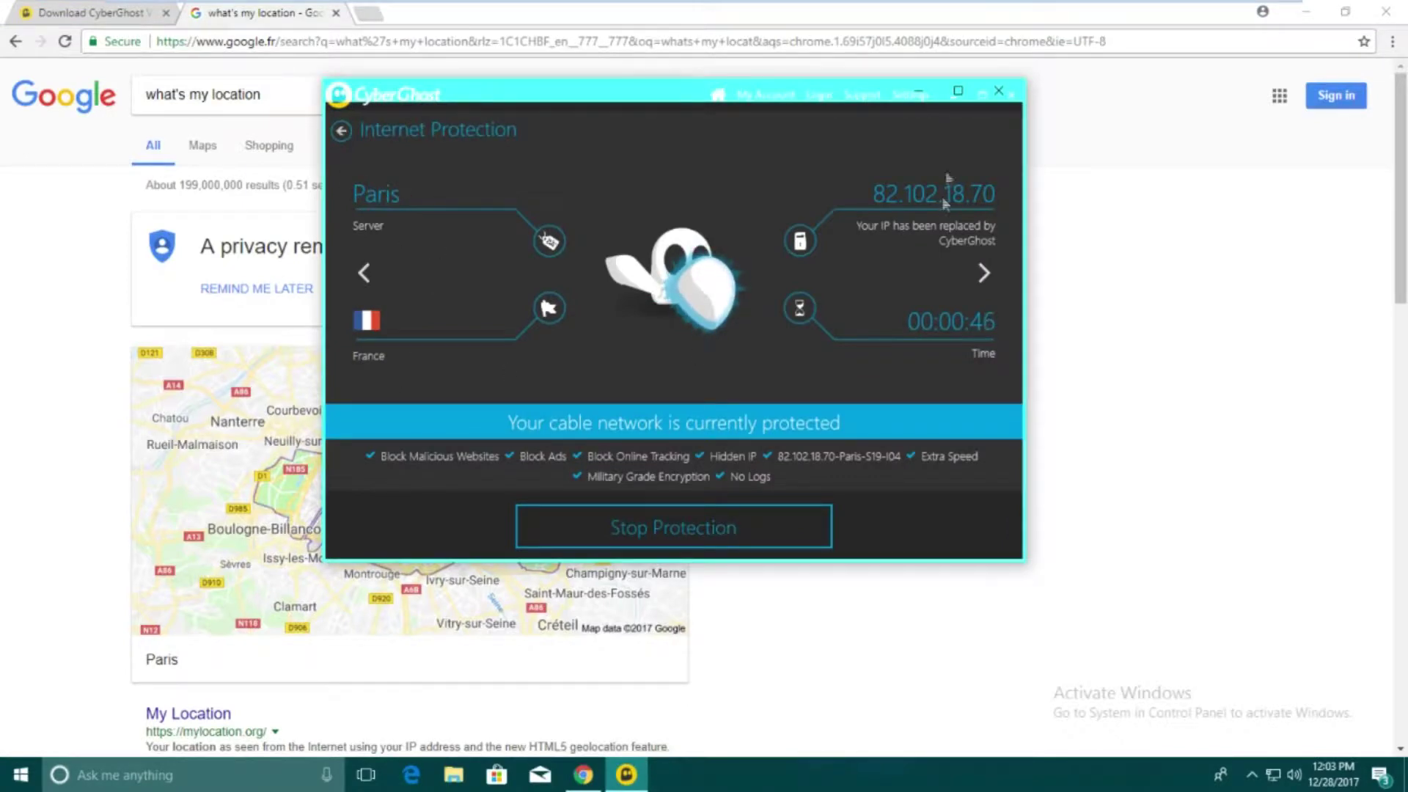
Step: Disconnect the Paris VPN connection, dismiss the New Year offer, and close CyberGhost
left_click(907, 96)
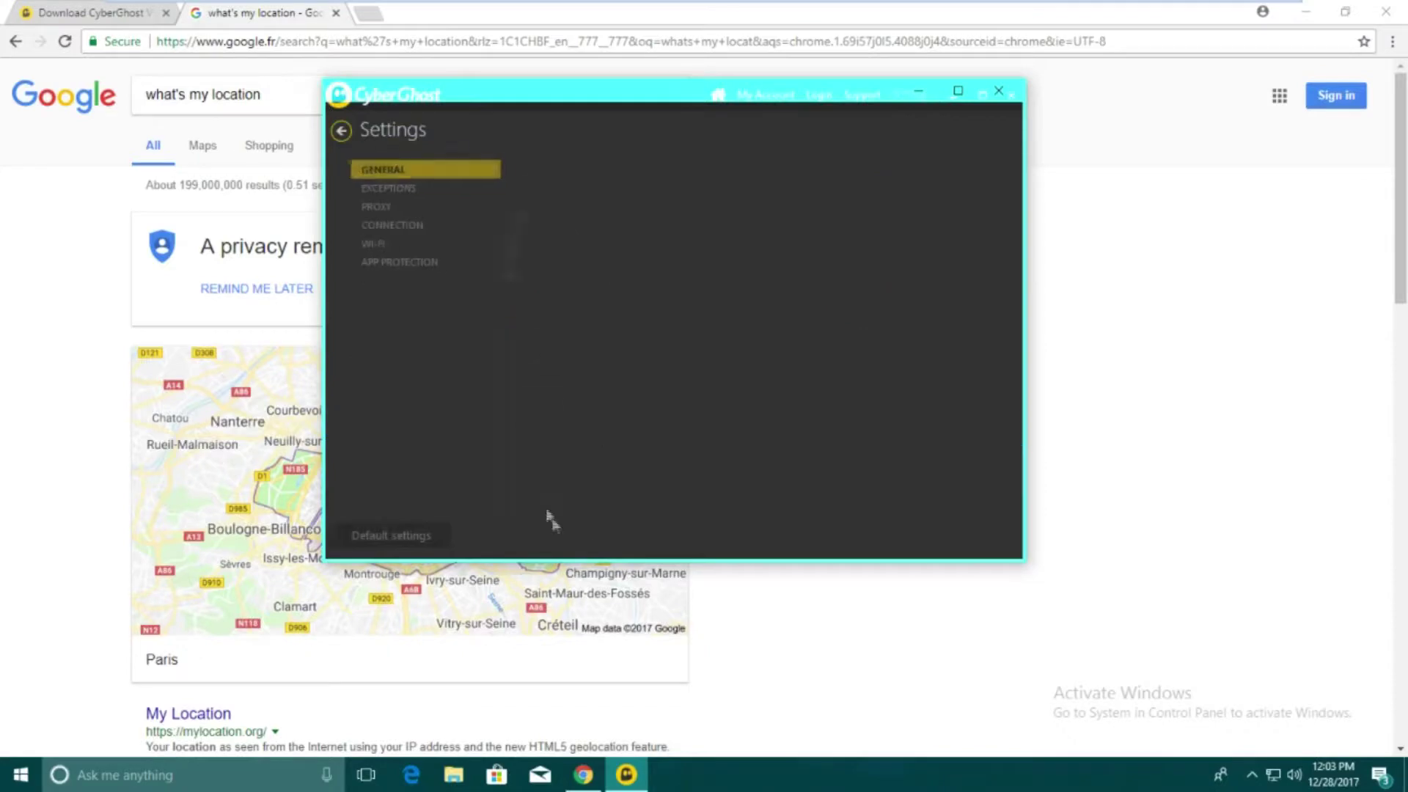
left_click(341, 132)
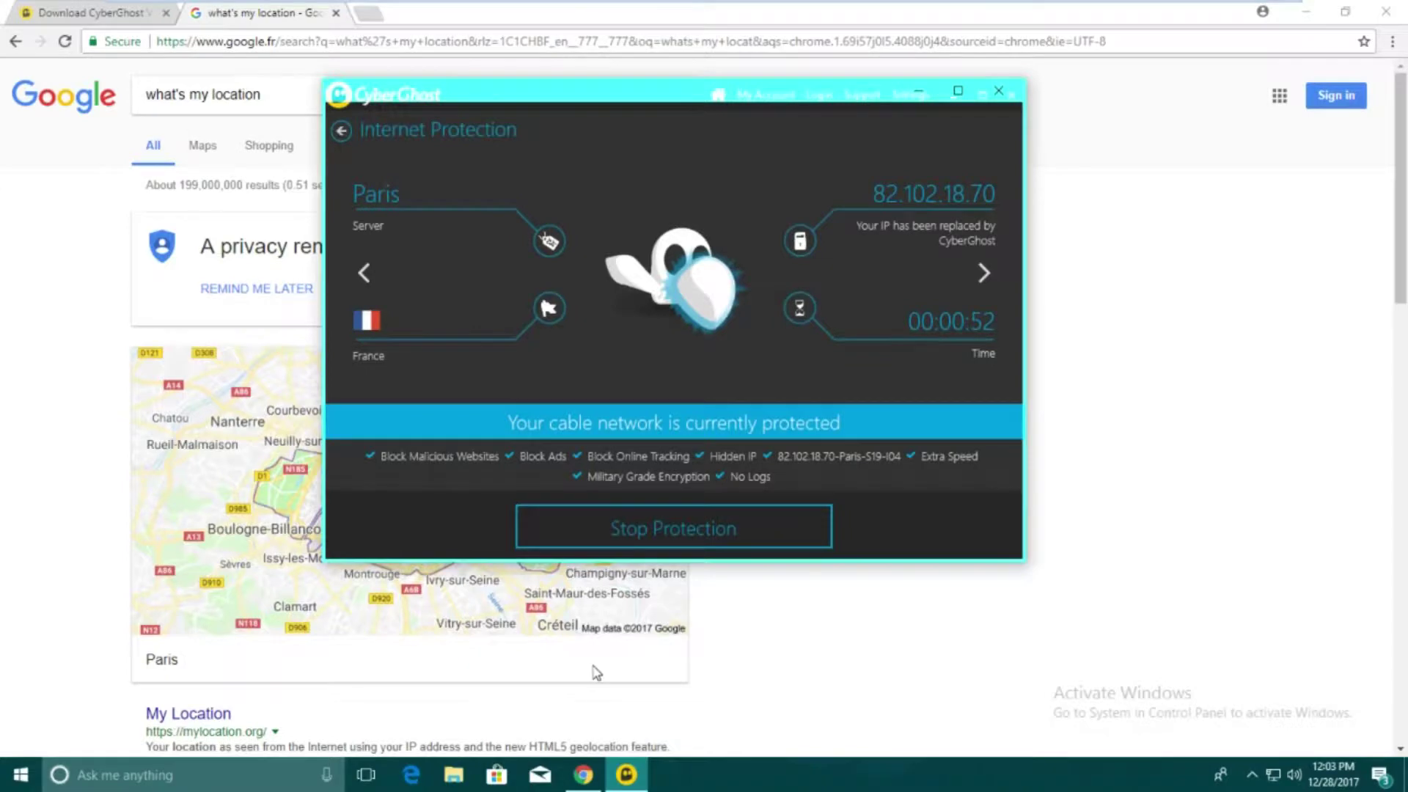
left_click(704, 527)
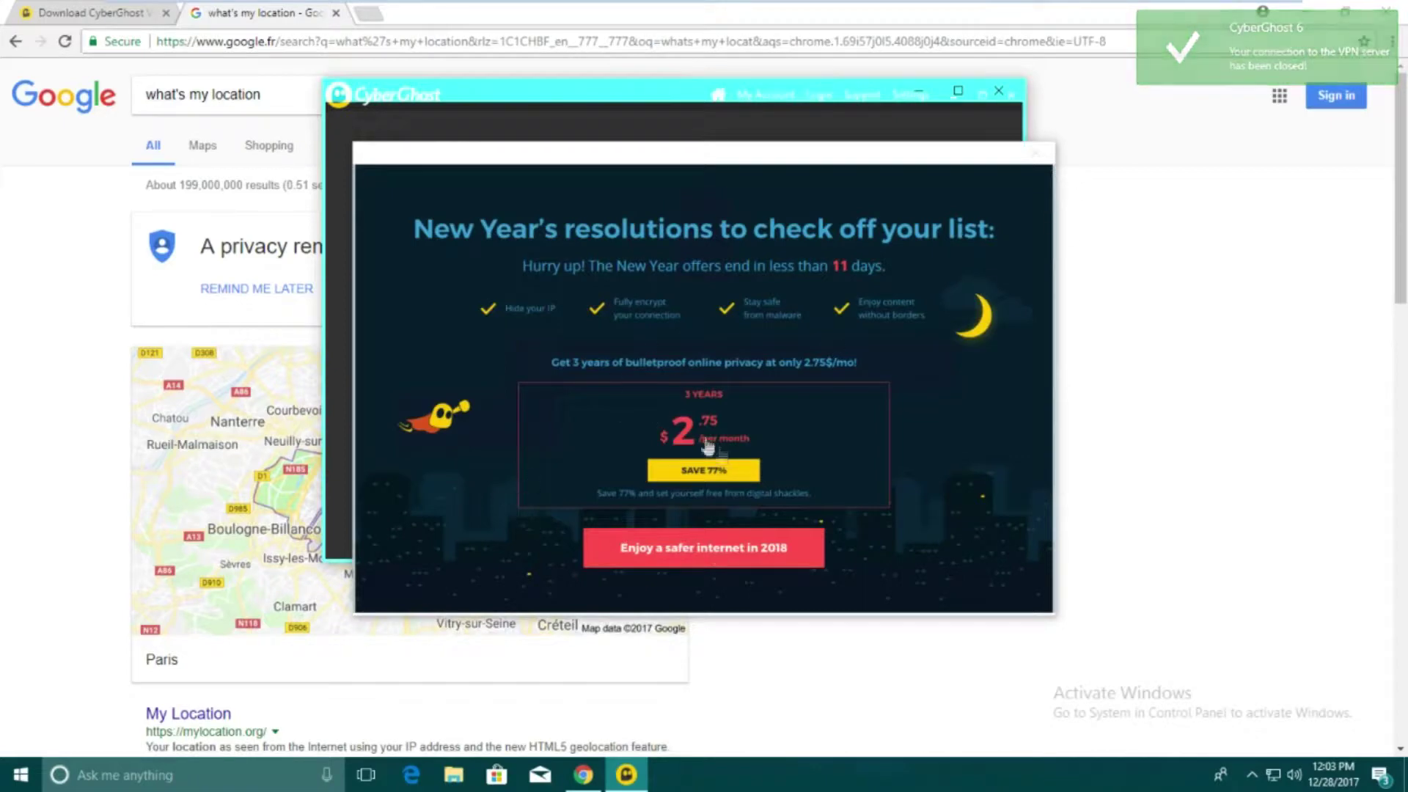
left_click(1036, 153)
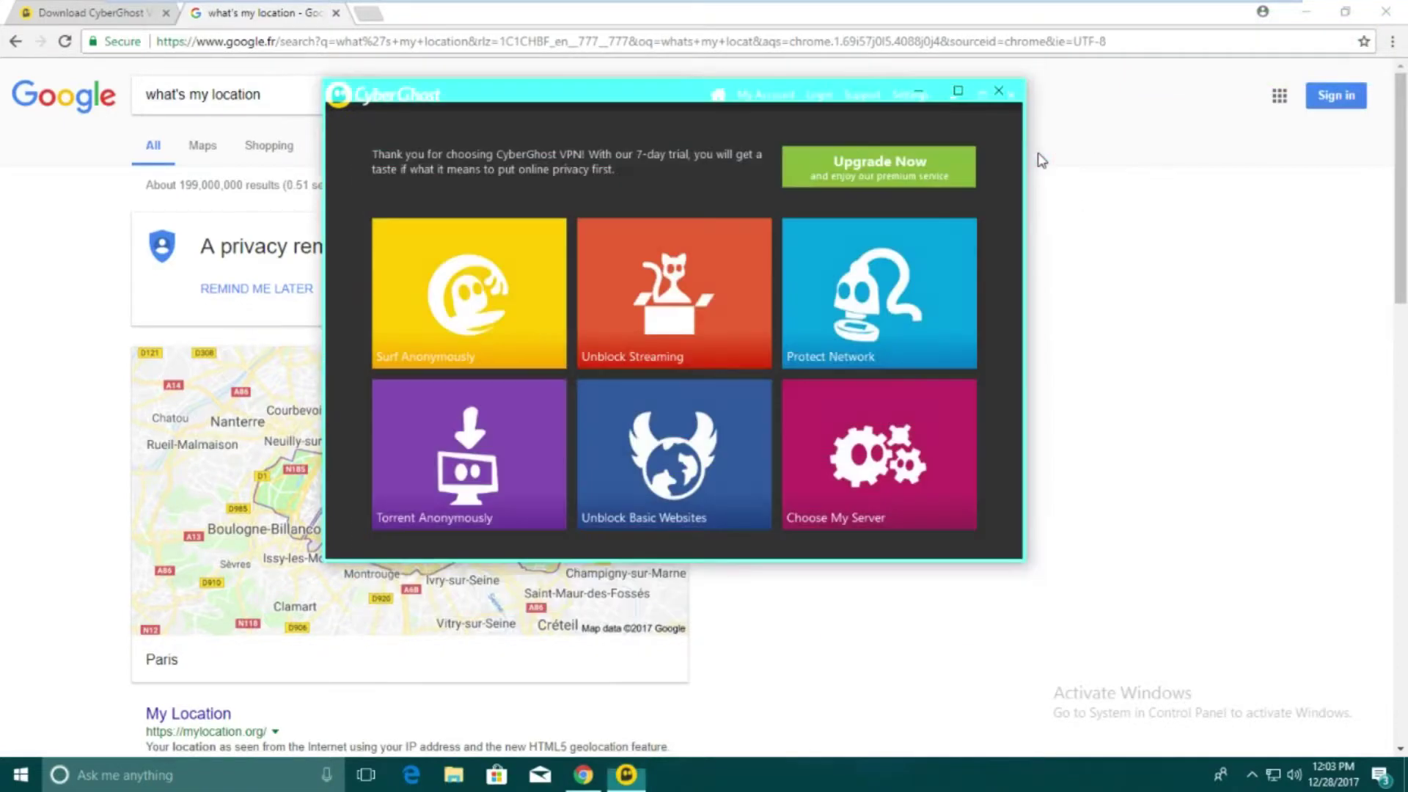
left_click(1002, 91)
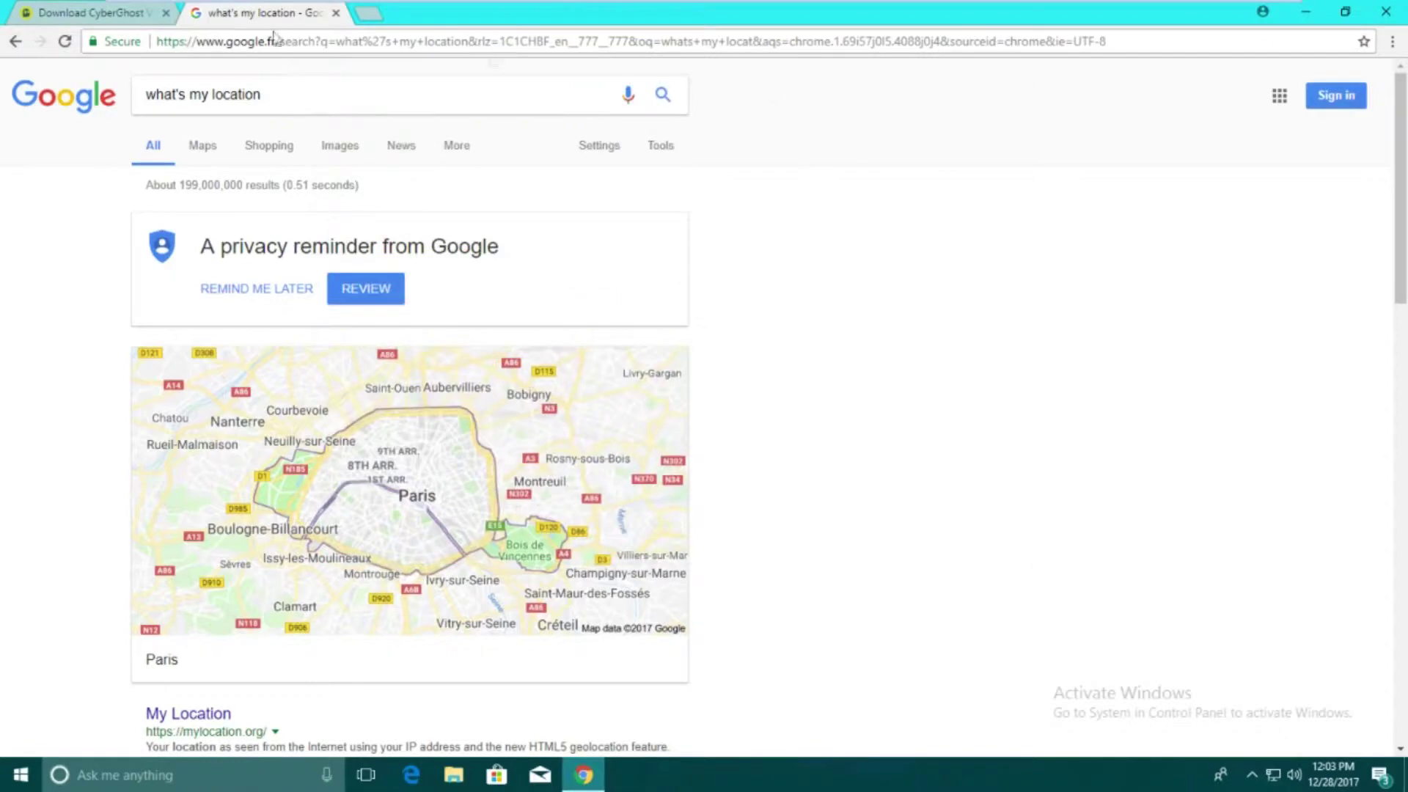
Step: Load whatsmyip.org in a new tab to confirm the original IP 188.165.215.97 is back
left_click(369, 13)
type("what")
key("Return")
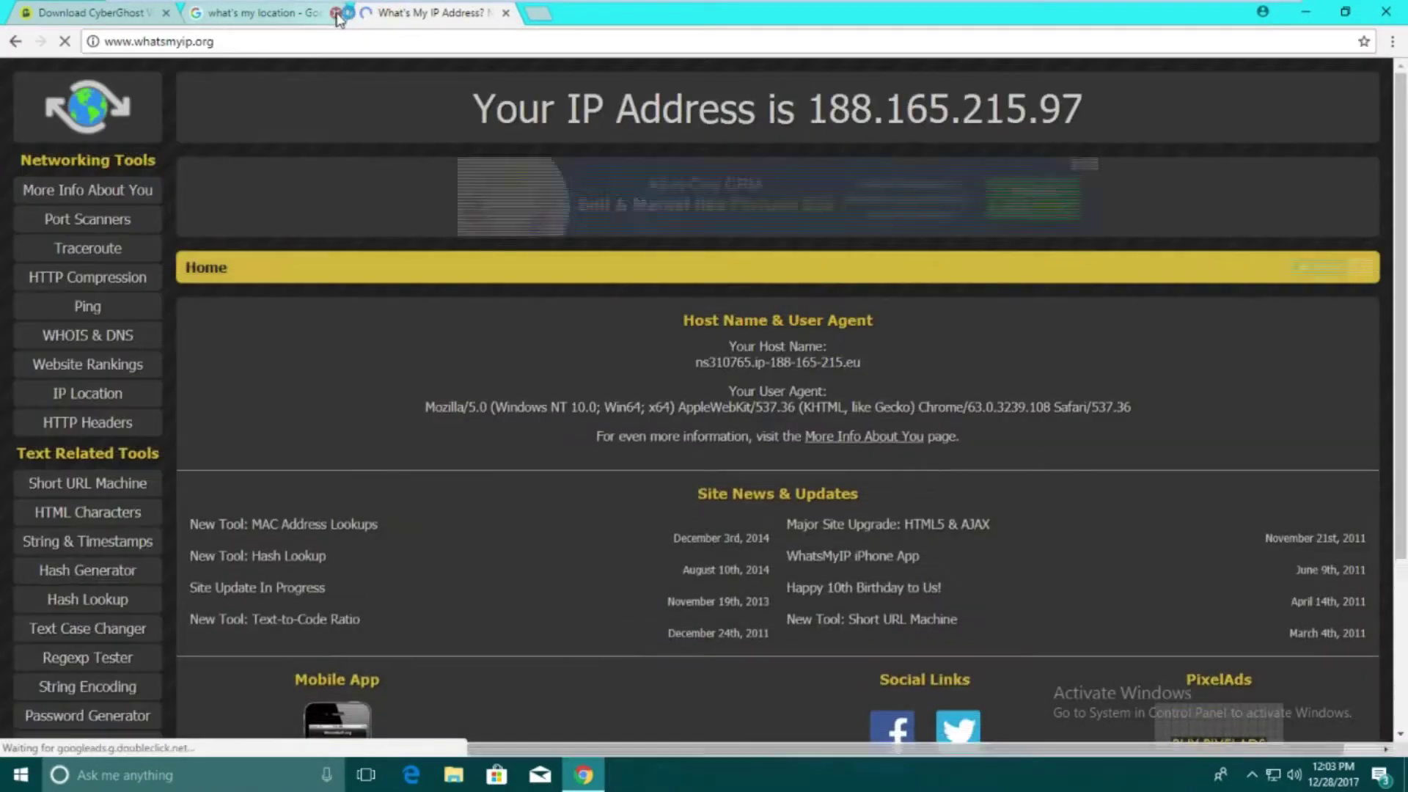
Step: Close the location and IP address tabs and shut Google Chrome down
left_click(336, 13)
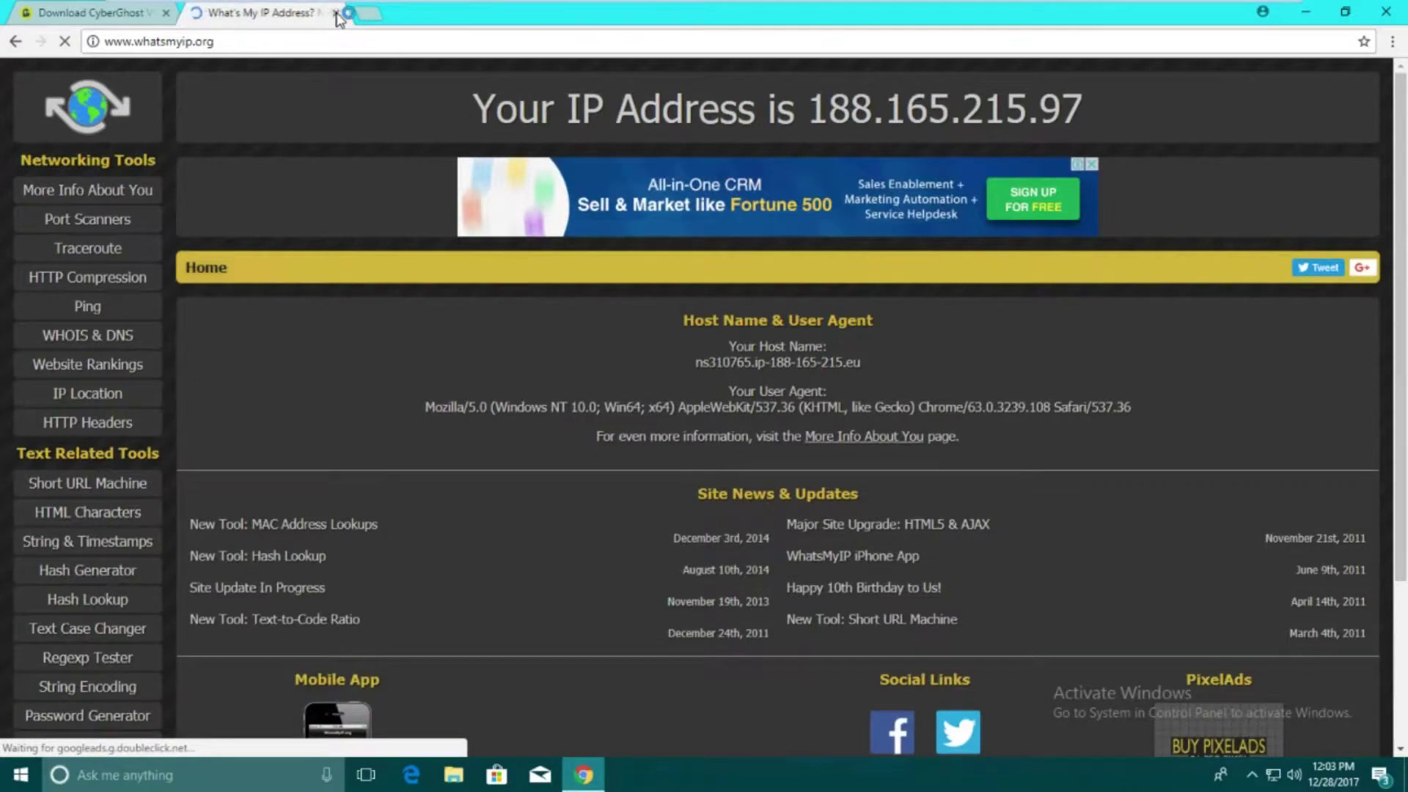
left_click(336, 14)
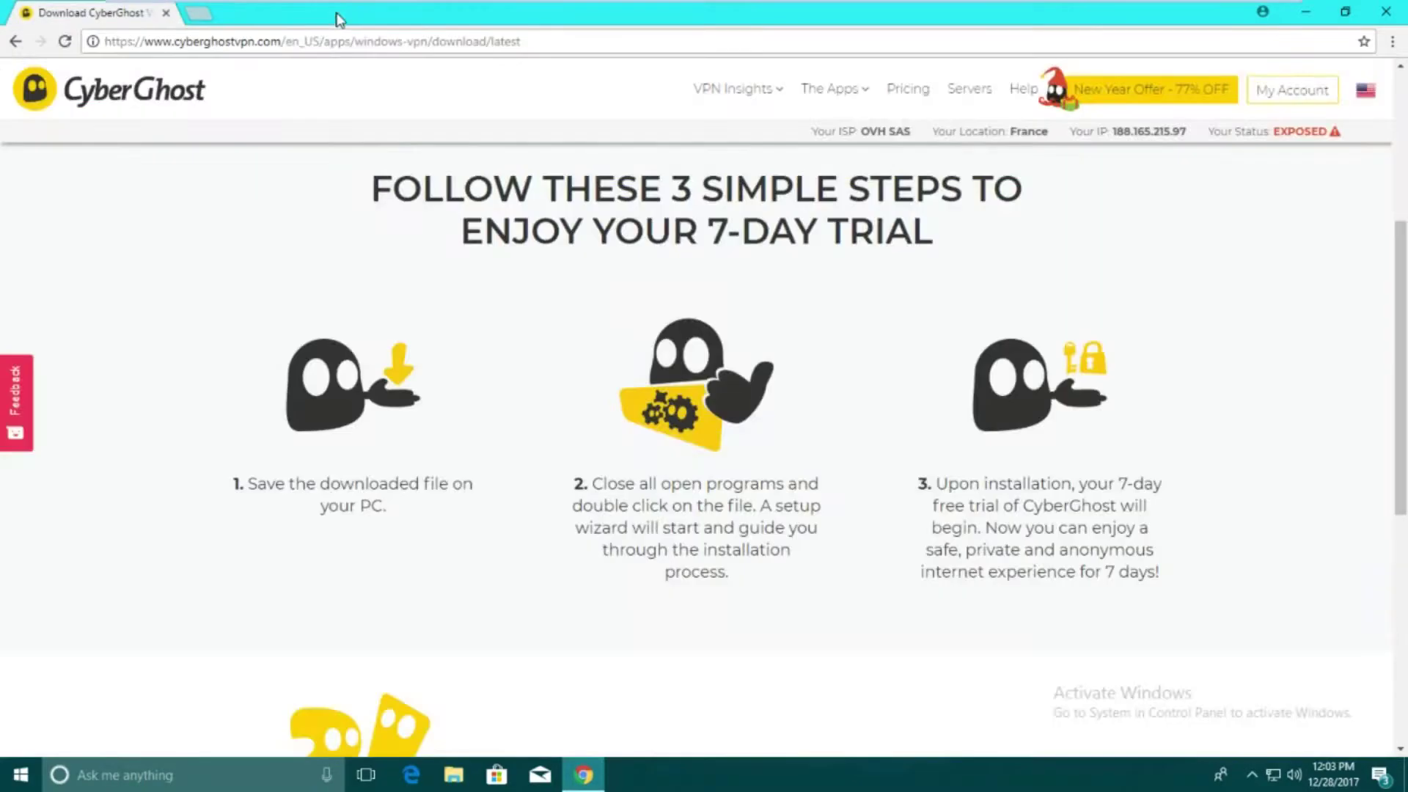
left_click(1398, 10)
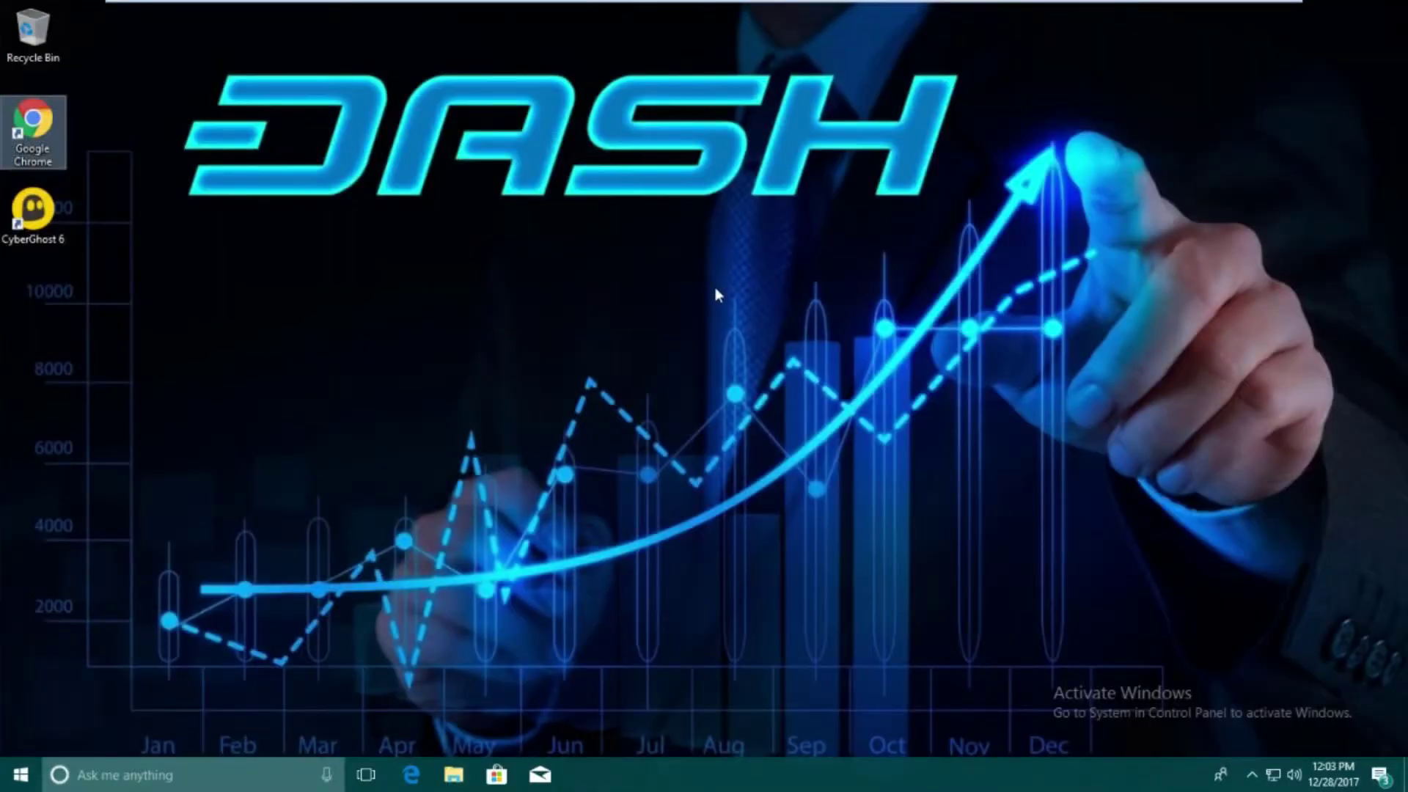